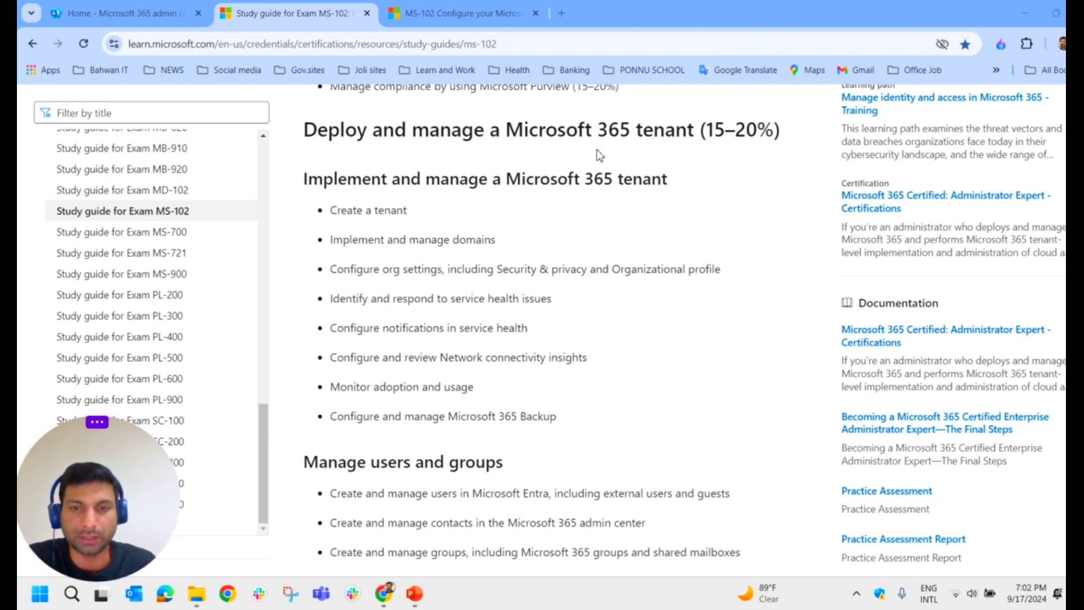
# Review the MS-102 skills at a glance list and the Deploy and manage a Microsoft 365 tenant heading in the study guide.
pyautogui.scroll(2, 678, 186)
pyautogui.scroll(1, 640, 217)
pyautogui.moveTo(598, 211); pyautogui.dragTo(334, 212)
pyautogui.scroll(1, 552, 235)
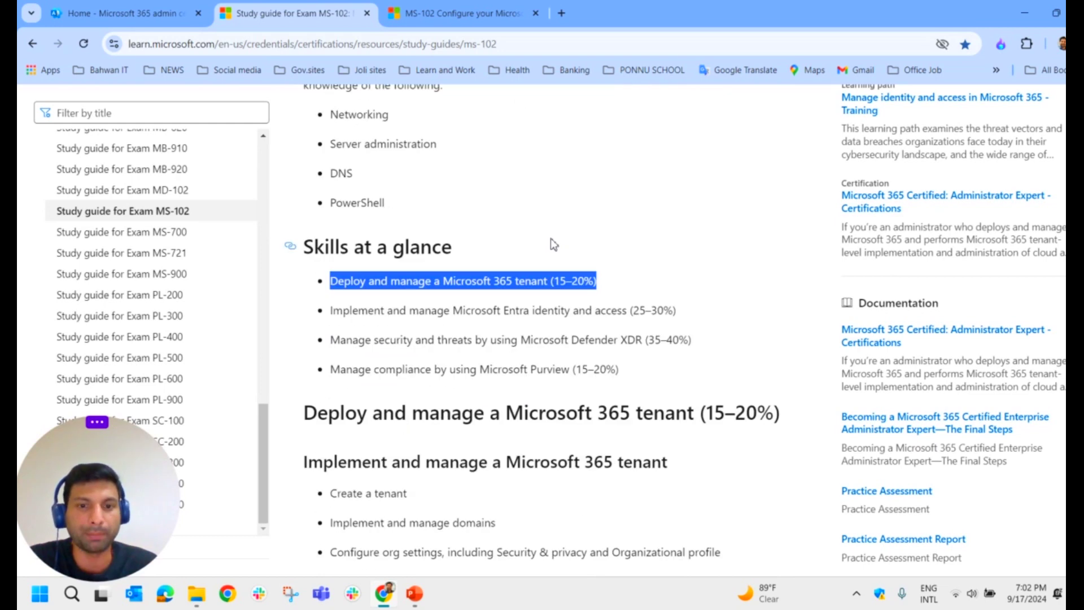
pyautogui.scroll(-1, 557, 241)
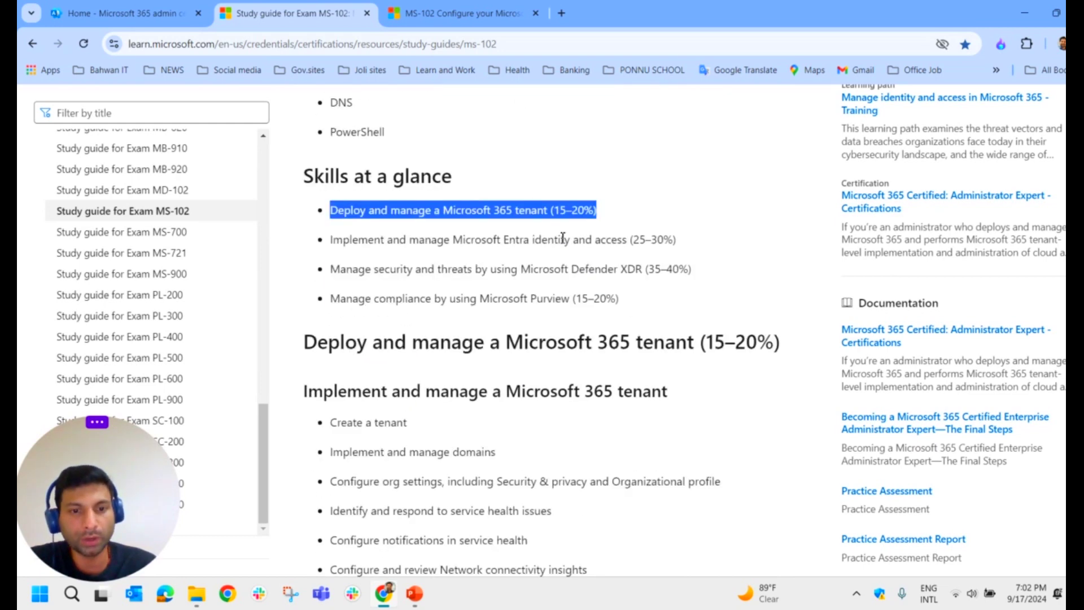
pyautogui.scroll(-1, 561, 237)
pyautogui.moveTo(307, 273); pyautogui.dragTo(565, 275)
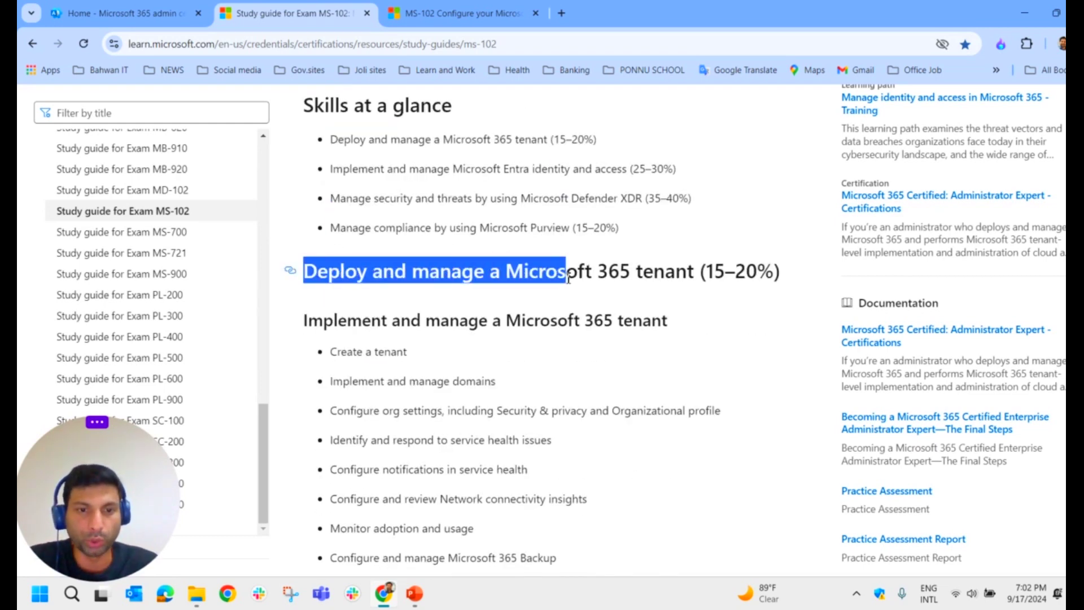
# Highlight the study guide objective on configuring org settings, including Security & privacy and Organizational profile, and leave the guide.
pyautogui.moveTo(411, 353); pyautogui.dragTo(701, 357)
pyautogui.scroll(-1, 333, 355)
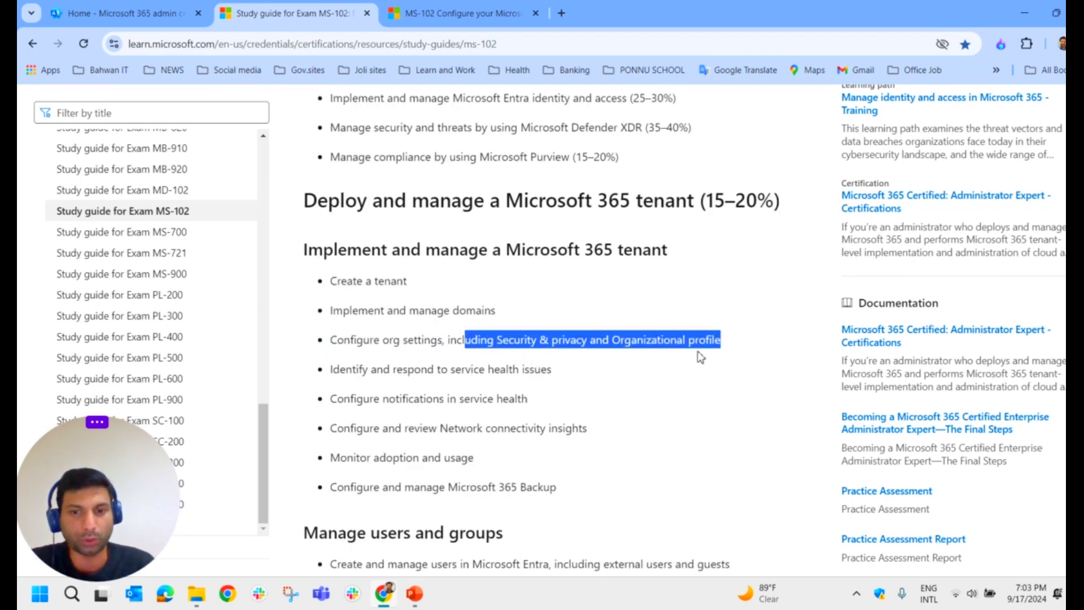
pyautogui.click(499, 348)
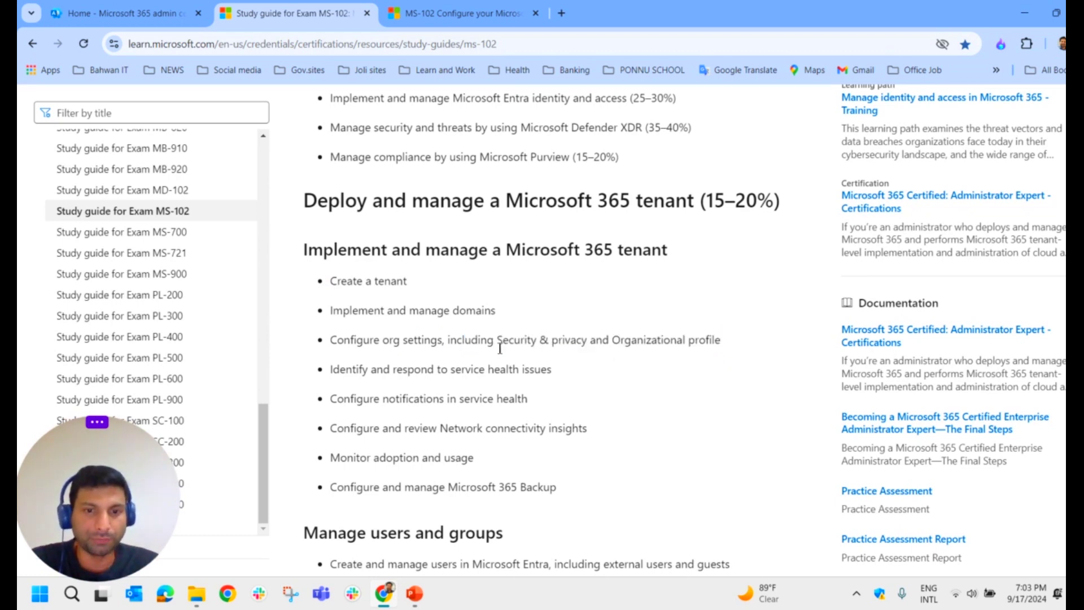
pyautogui.moveTo(736, 345); pyautogui.dragTo(335, 348)
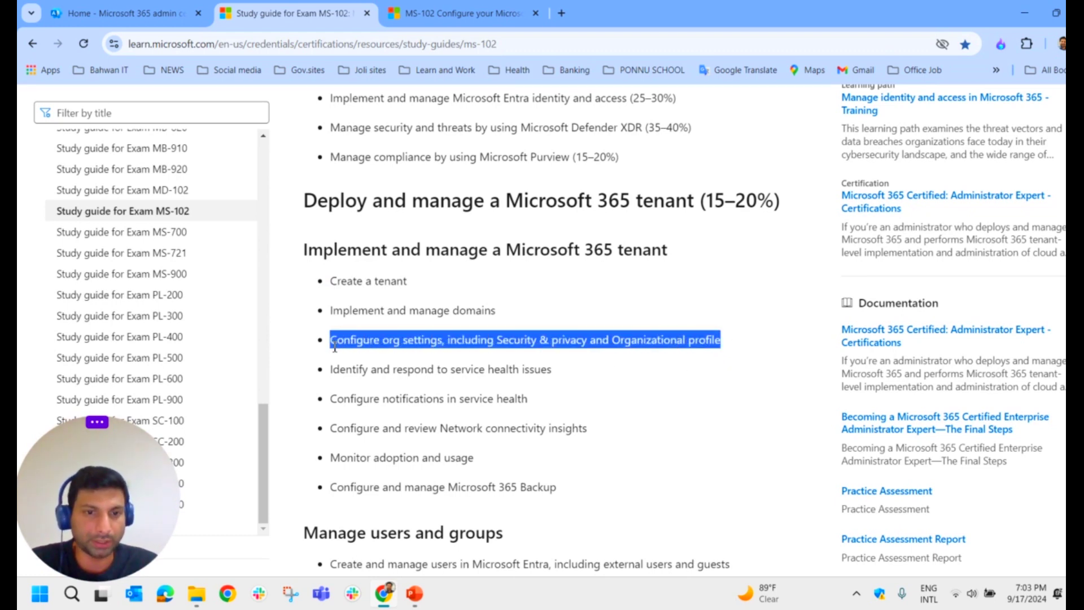
pyautogui.click(460, 13)
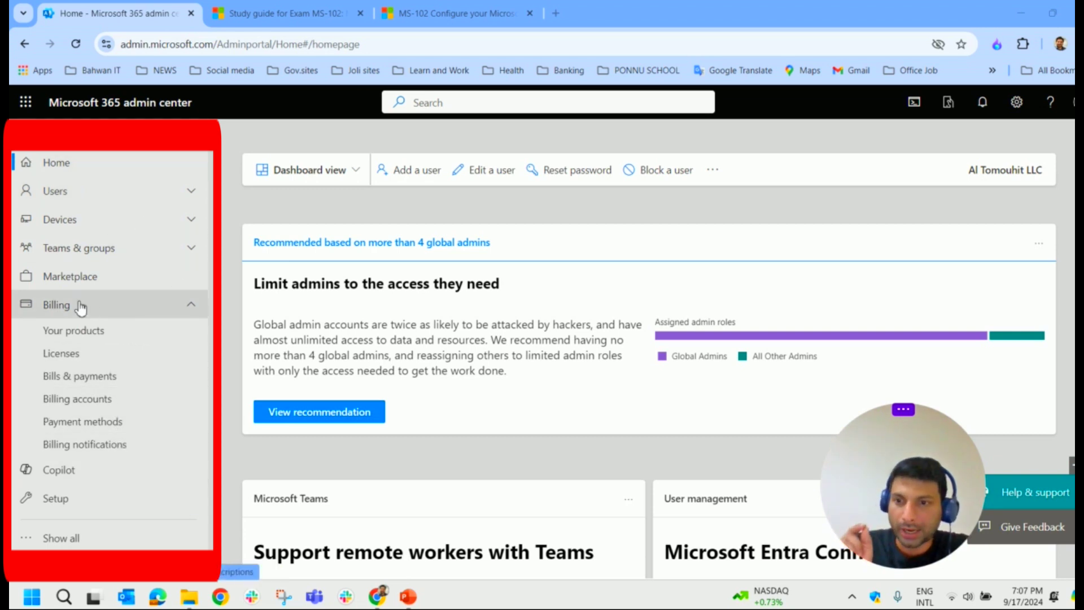
# View the Licenses page and the Your products page in the Billing section of the Microsoft 365 admin center.
pyautogui.click(101, 351)
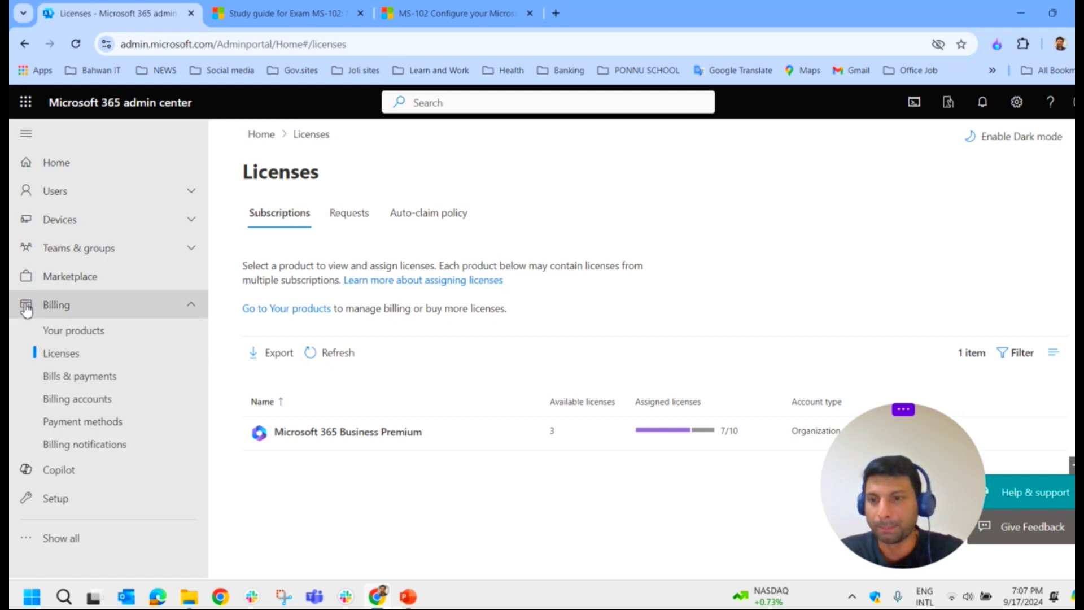
pyautogui.click(71, 311)
pyautogui.click(87, 314)
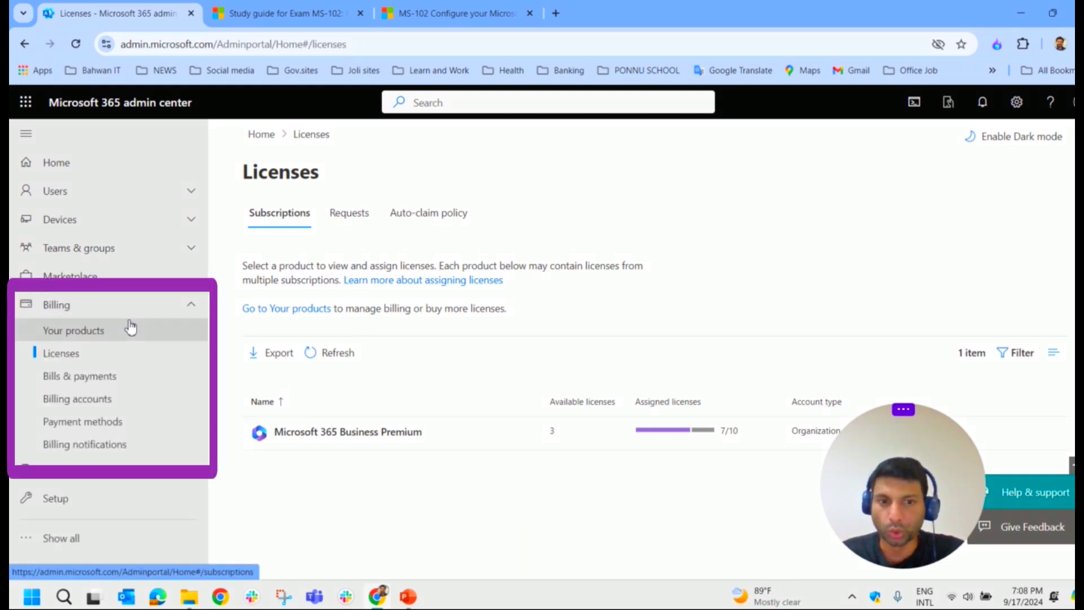
pyautogui.click(104, 338)
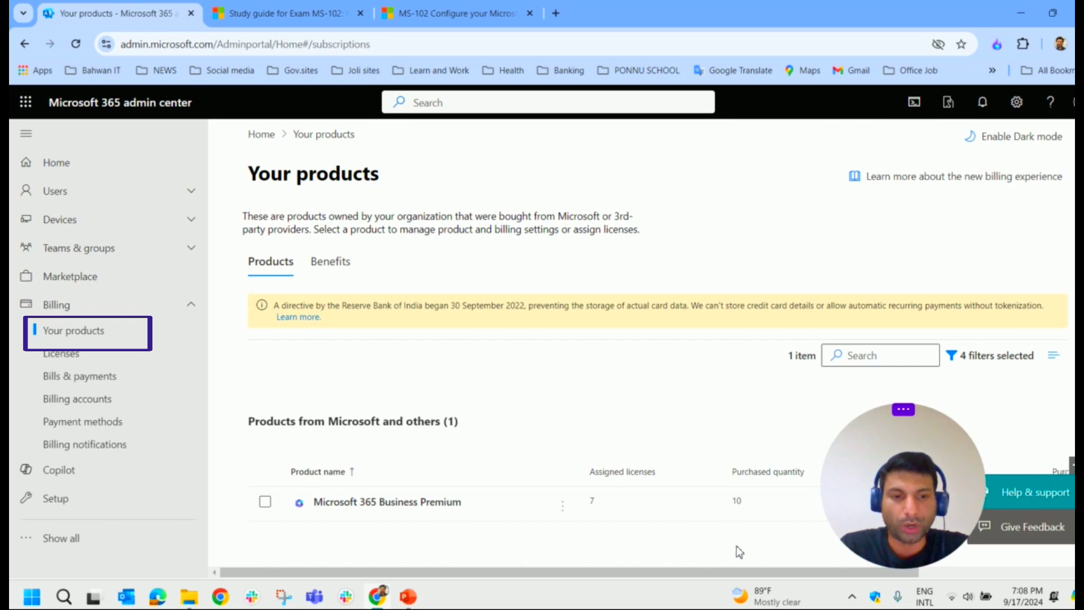
pyautogui.moveTo(924, 445)
pyautogui.mouseDown()
pyautogui.moveTo(1008, 189)
pyautogui.moveTo(969, 422)
pyautogui.moveTo(915, 440)
pyautogui.mouseUp()
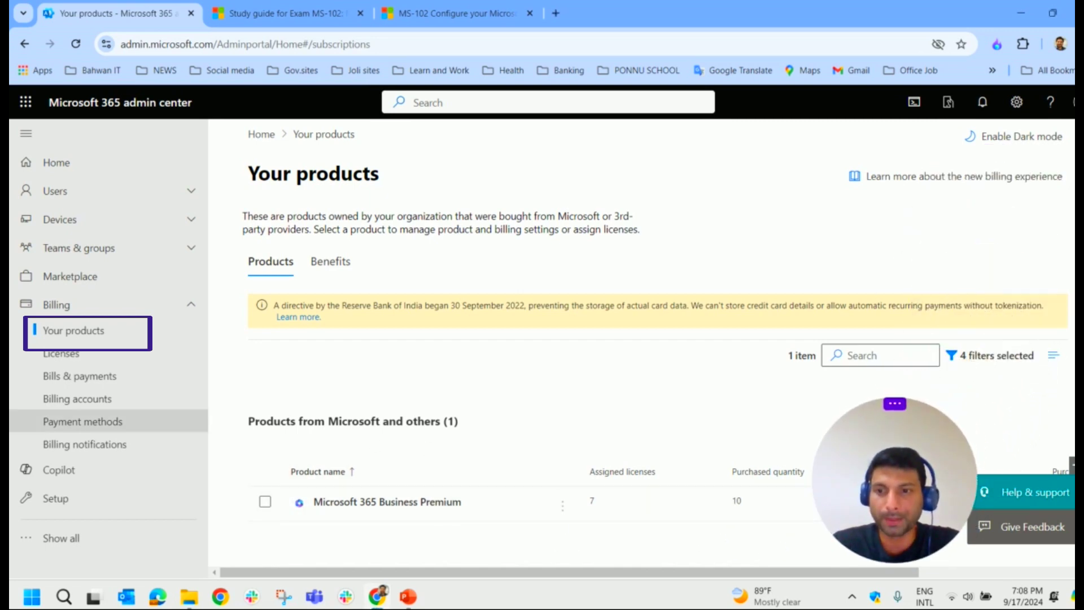
# Compare the Microsoft 365 Business Premium entry on the Licenses page with its entry on the Your products page.
pyautogui.click(80, 365)
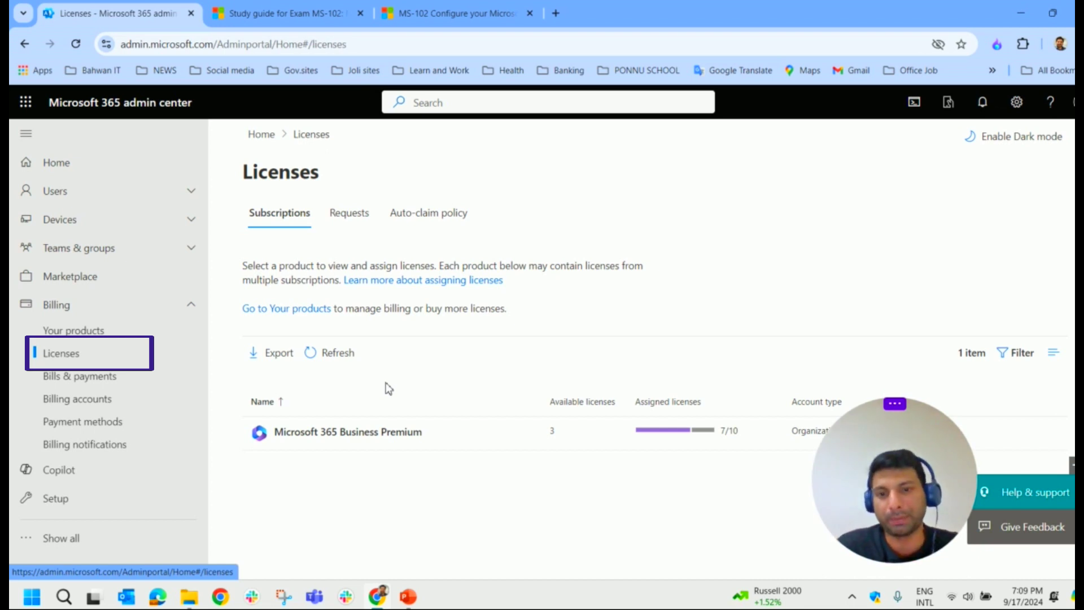
pyautogui.click(107, 339)
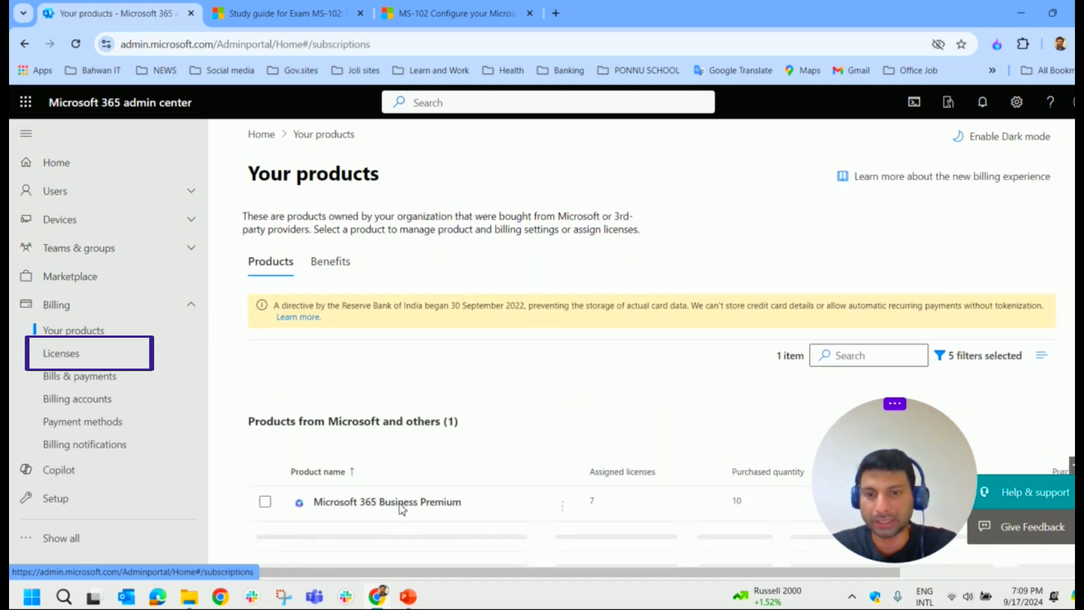
pyautogui.scroll(-2, 410, 460)
pyautogui.click(107, 355)
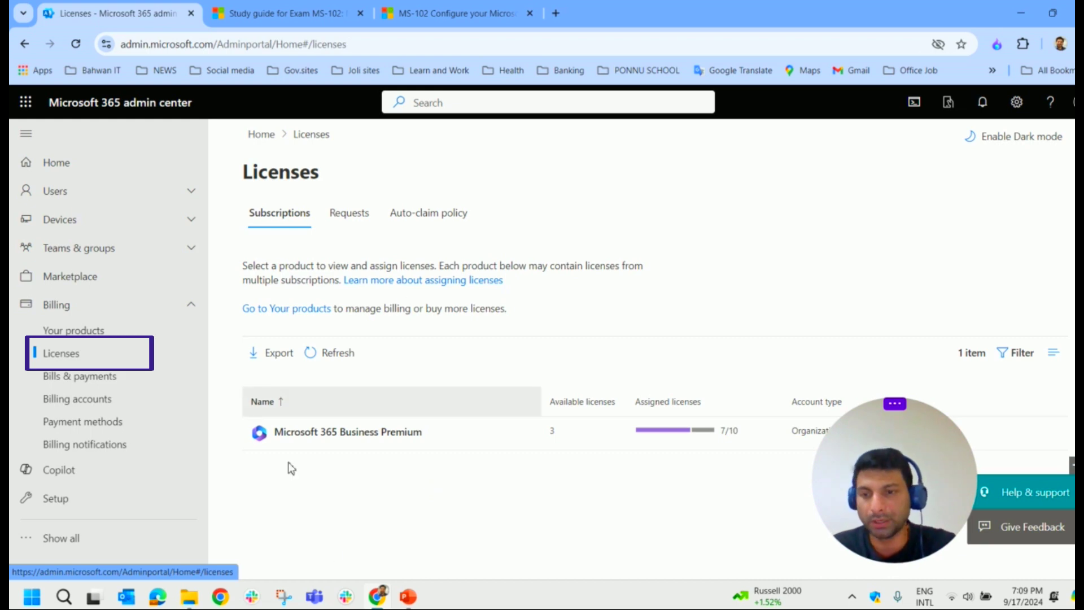
# Look through the remaining billing pages: Bills & payments, Billing accounts, Payment methods and Billing notifications.
pyautogui.click(139, 387)
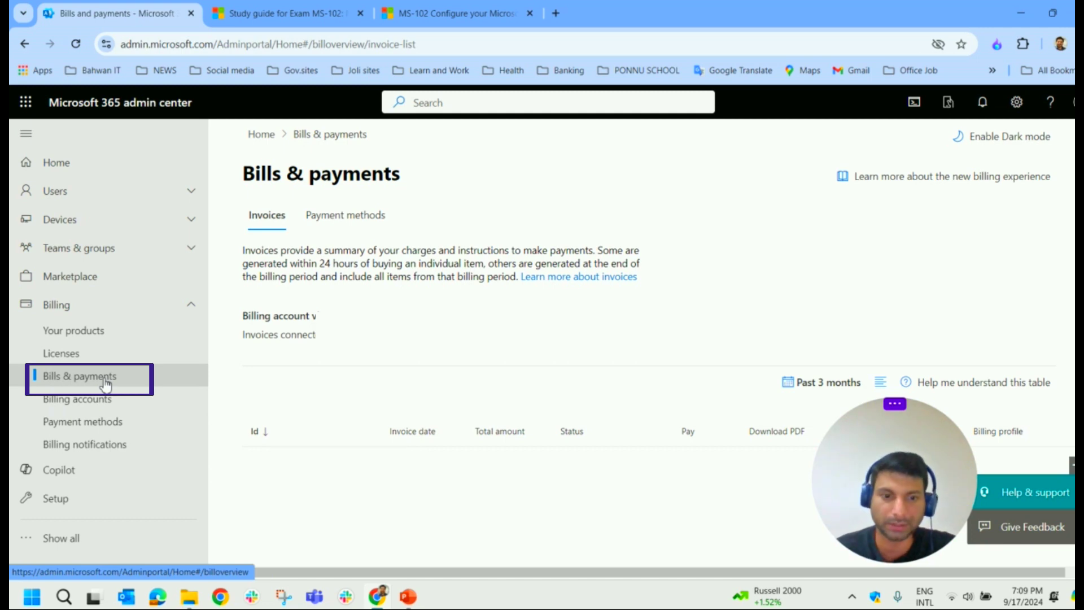
pyautogui.click(101, 405)
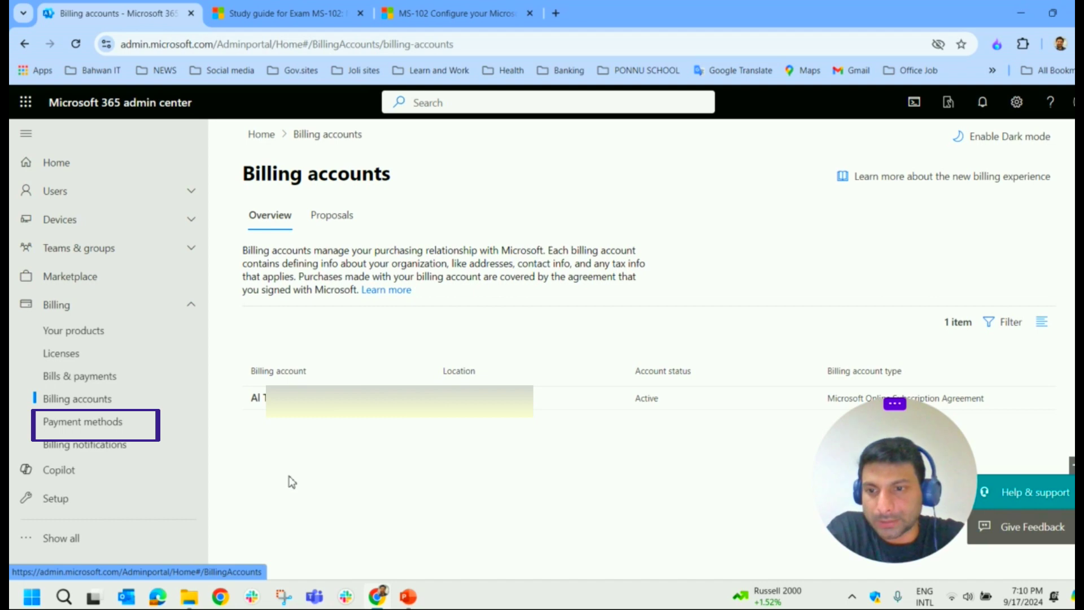
pyautogui.click(86, 423)
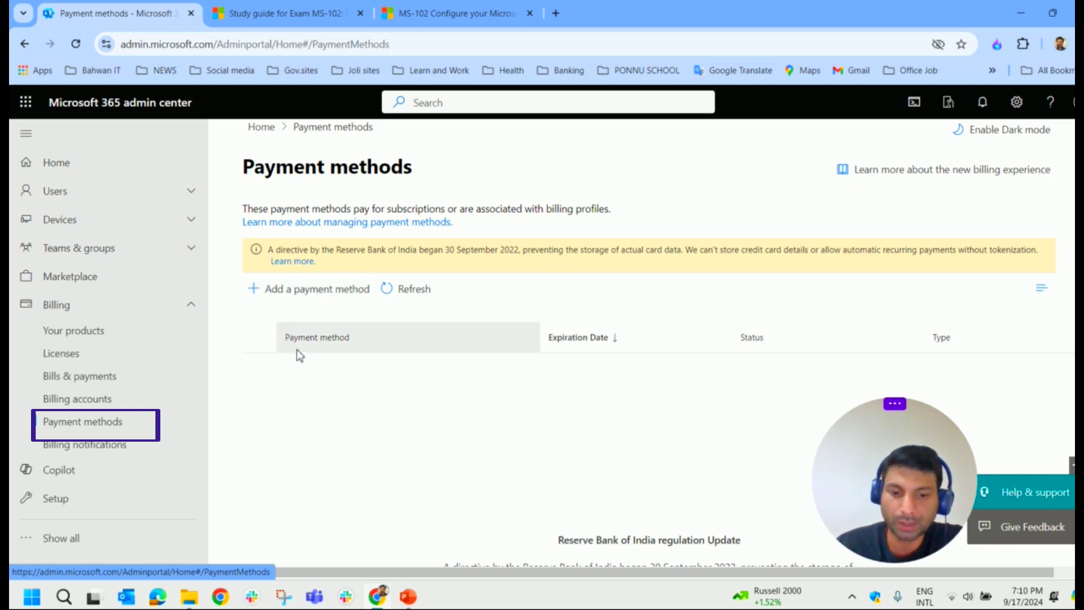
pyautogui.click(122, 449)
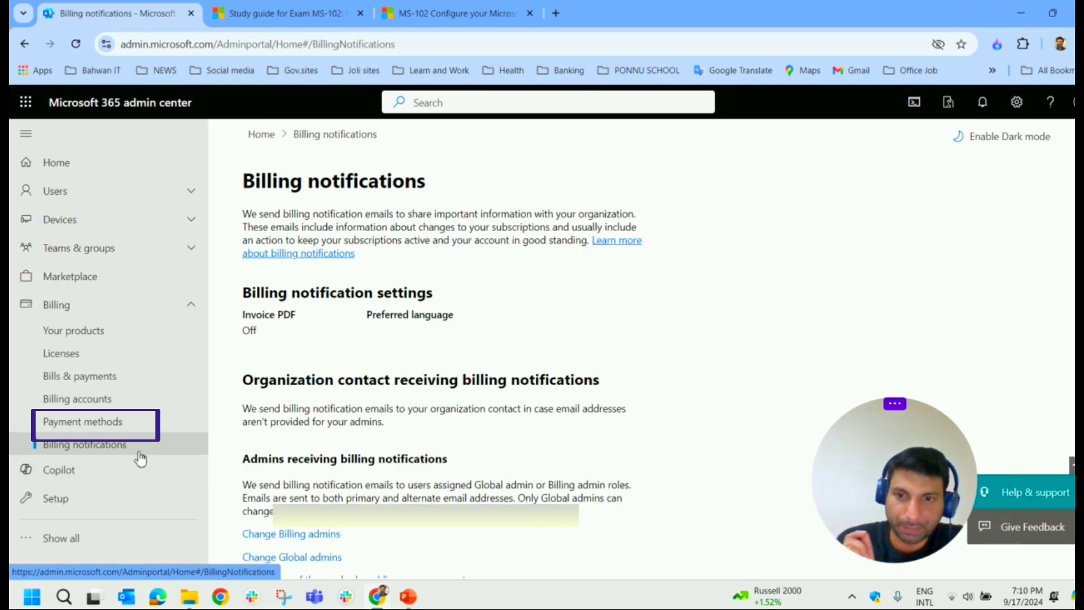
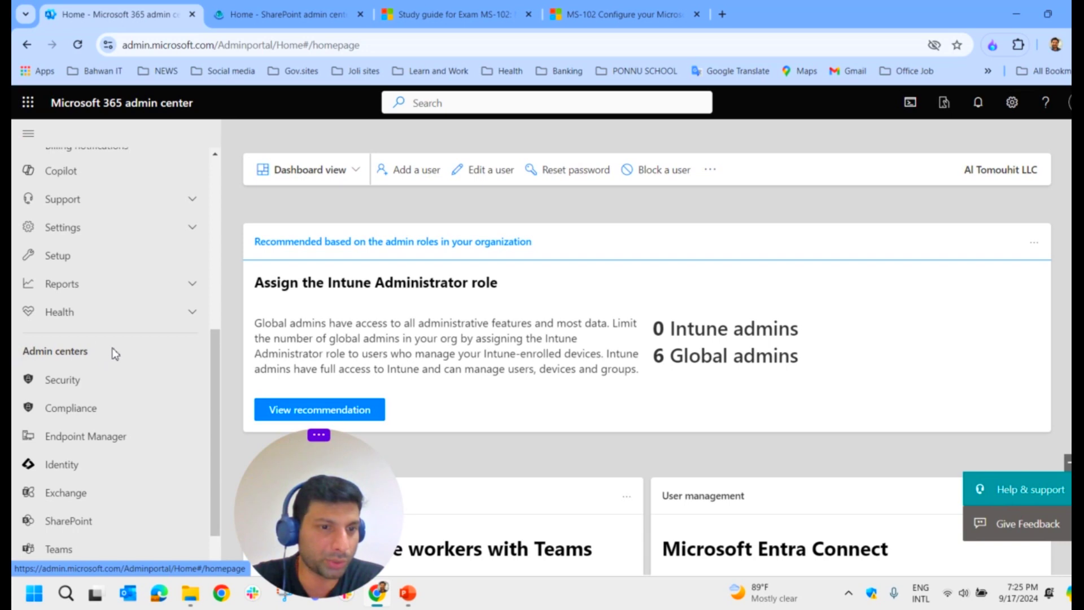
# Switch to the SharePoint admin center and open its Sharing policy page.
pyautogui.scroll(-1, 74, 375)
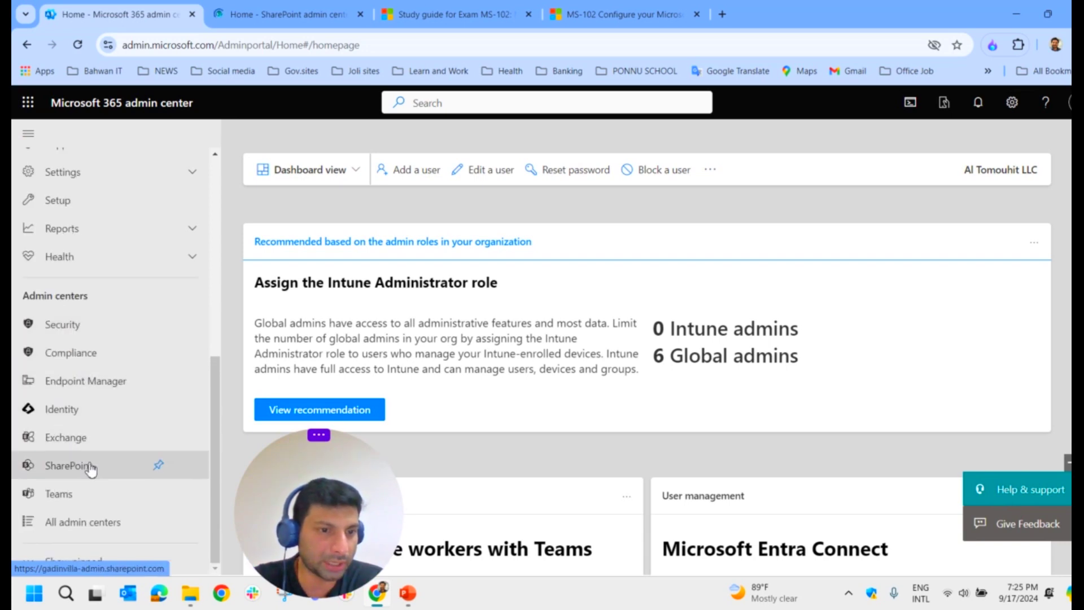
pyautogui.click(103, 452)
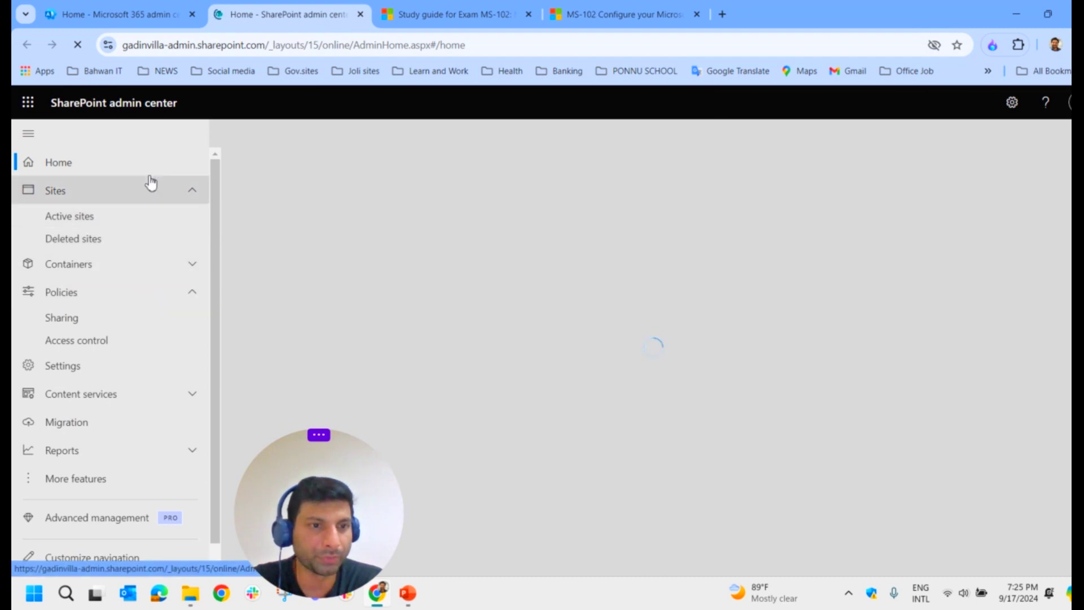
pyautogui.click(76, 323)
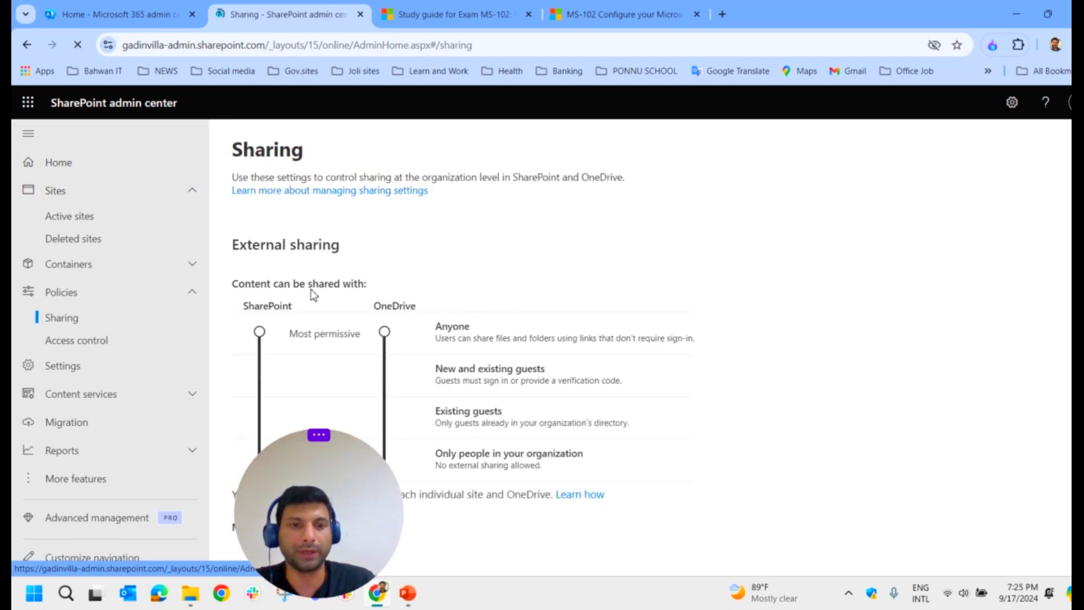
# Examine the organization-level sharing settings, expanding More external sharing settings and reviewing file and folder links, other settings and External sharing.
pyautogui.scroll(-1, 326, 371)
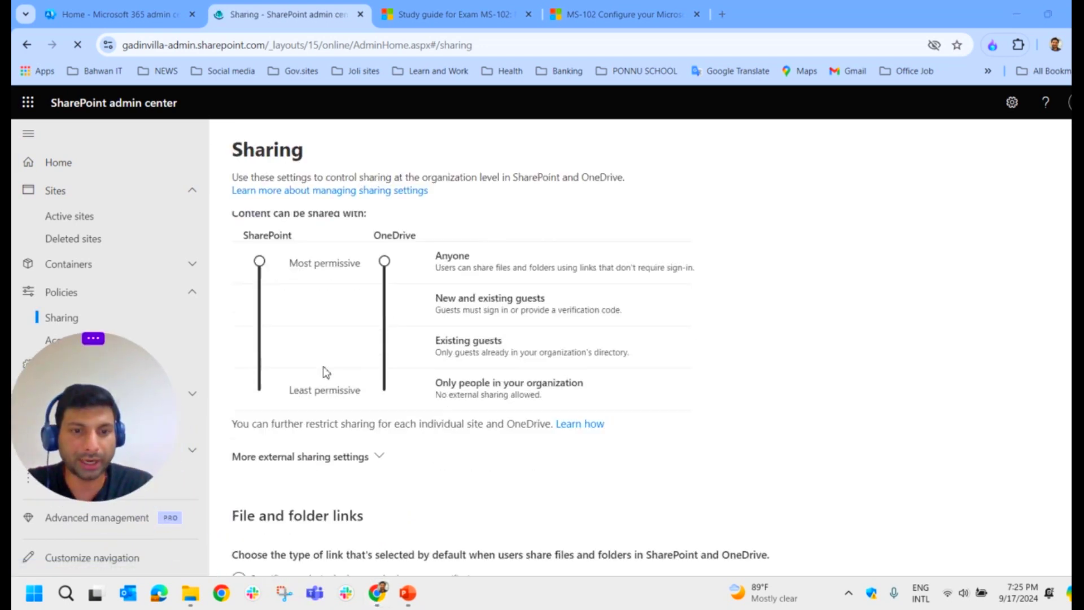
pyautogui.scroll(-3, 326, 371)
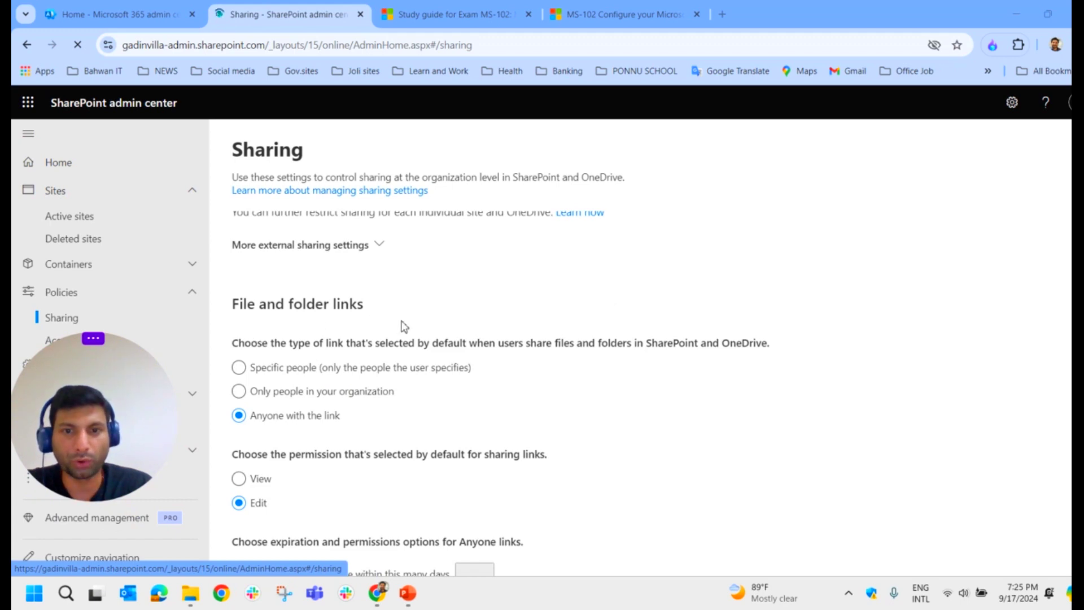
pyautogui.scroll(2, 404, 326)
pyautogui.click(378, 387)
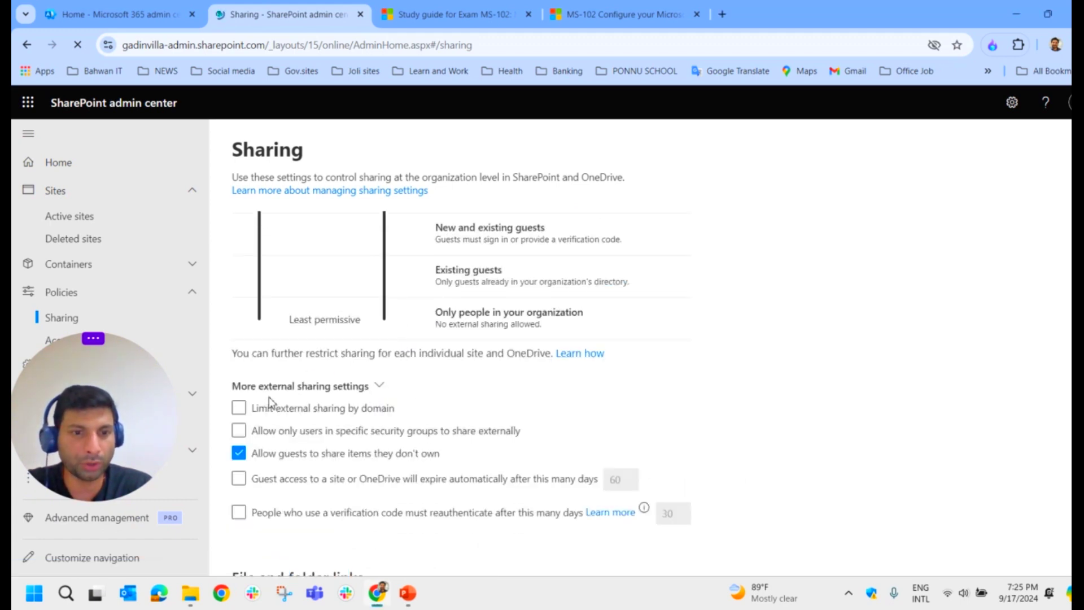
pyautogui.scroll(-4, 381, 398)
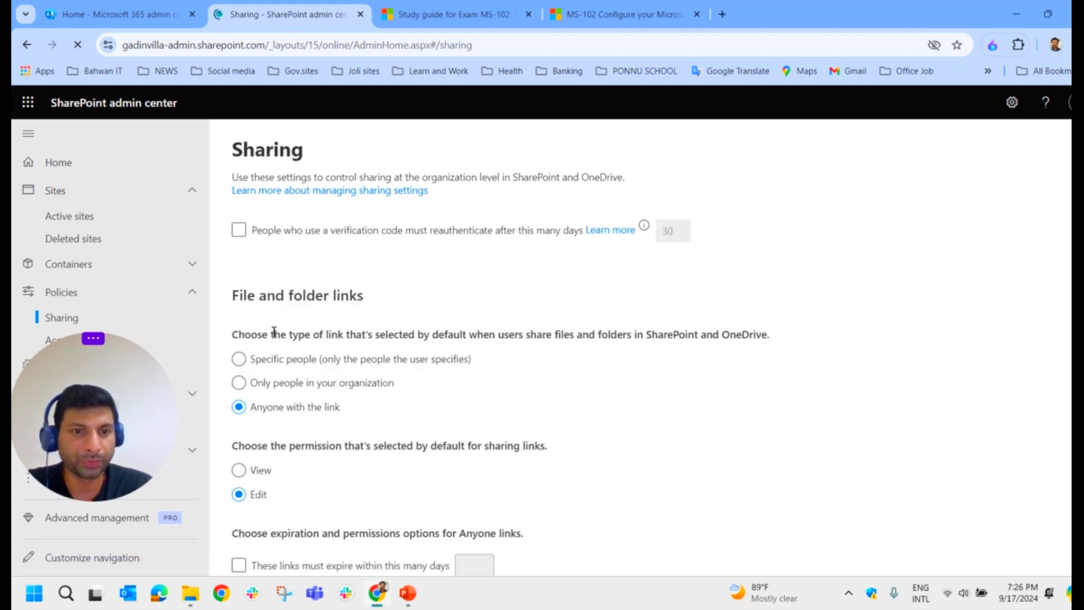
pyautogui.scroll(-6, 322, 333)
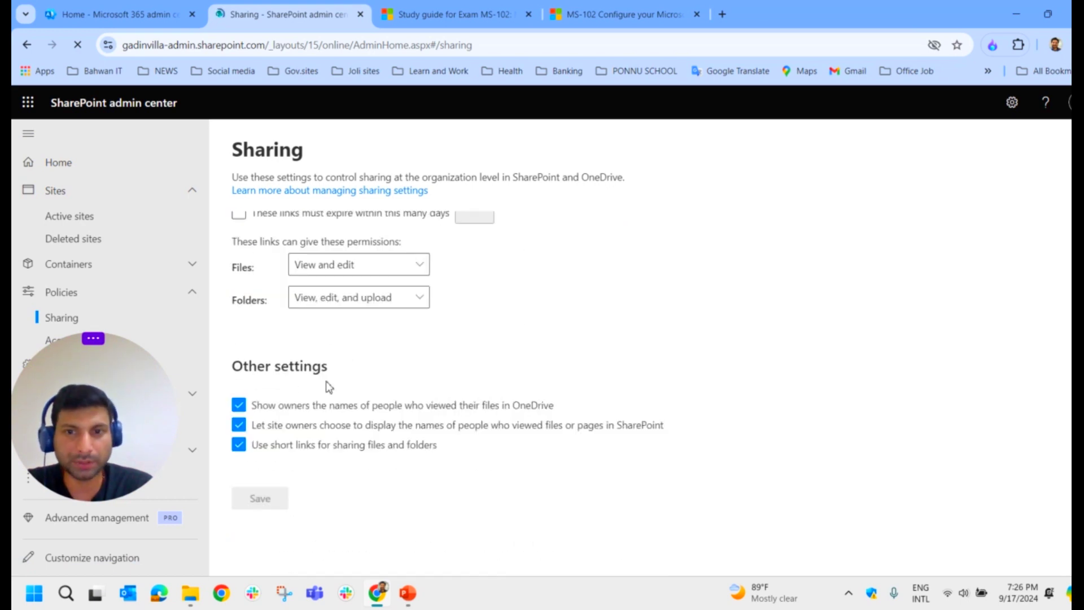
pyautogui.scroll(2, 395, 378)
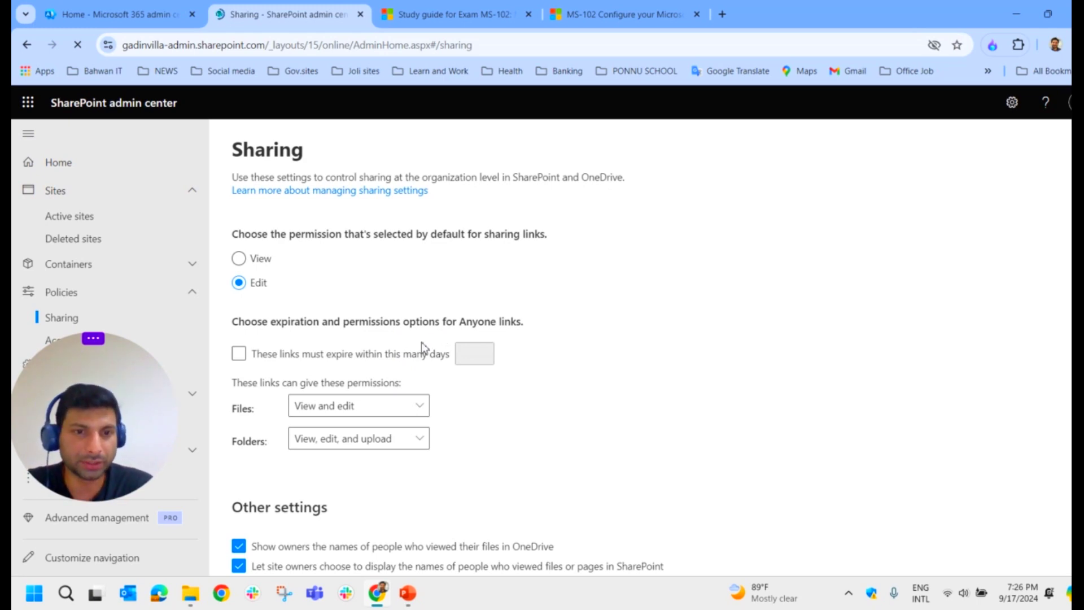
pyautogui.scroll(5, 420, 346)
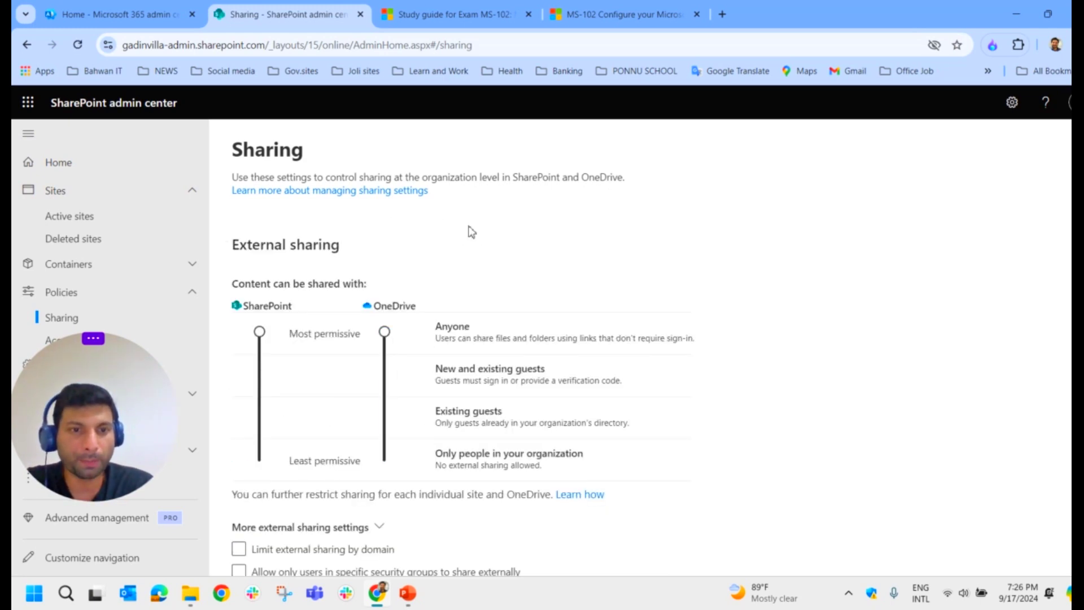
pyautogui.moveTo(254, 242); pyautogui.dragTo(358, 243)
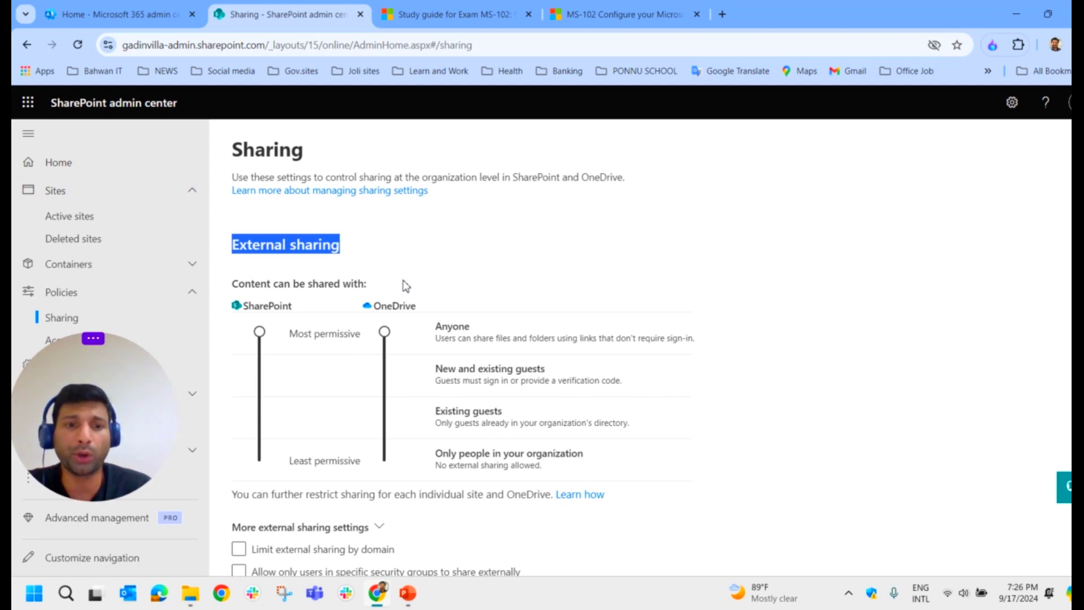
pyautogui.click(398, 283)
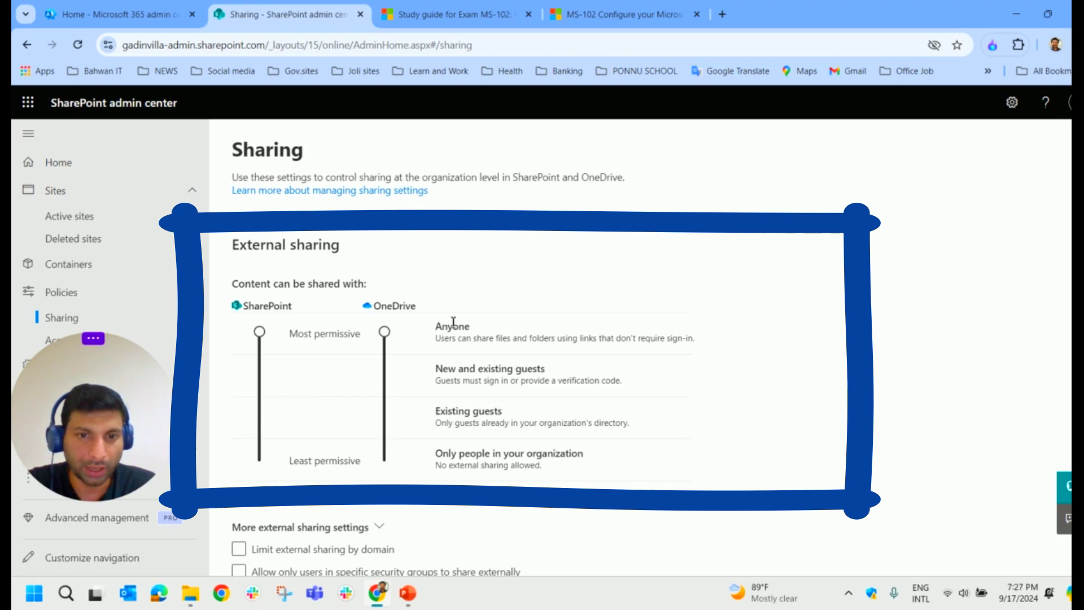
# Restrict SharePoint and OneDrive external sharing first to New and existing guests, and finally to Existing guests.
pyautogui.click(260, 375)
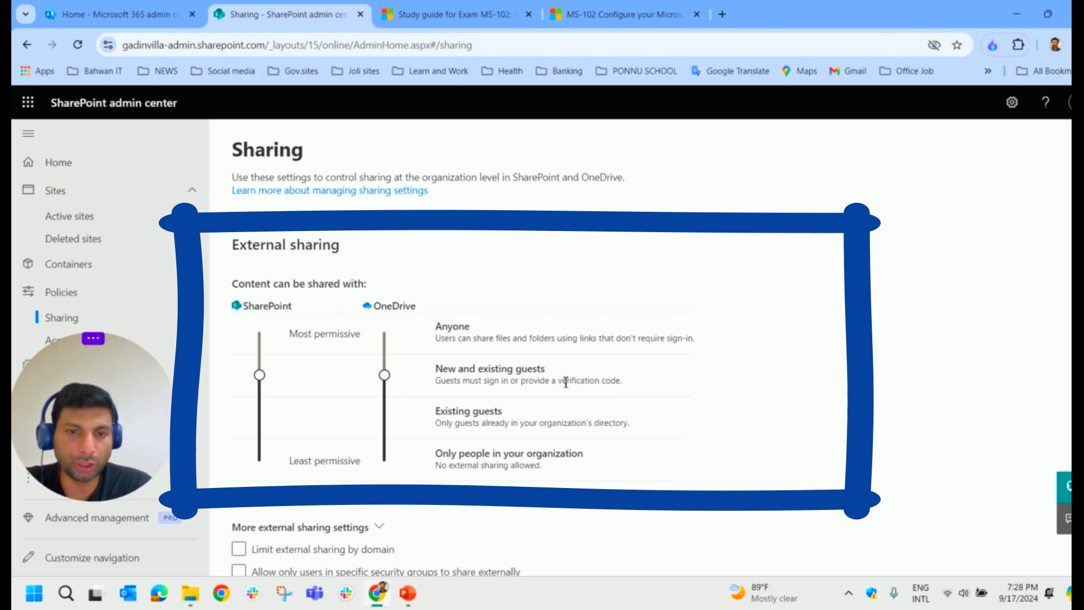
pyautogui.moveTo(563, 377); pyautogui.dragTo(469, 369)
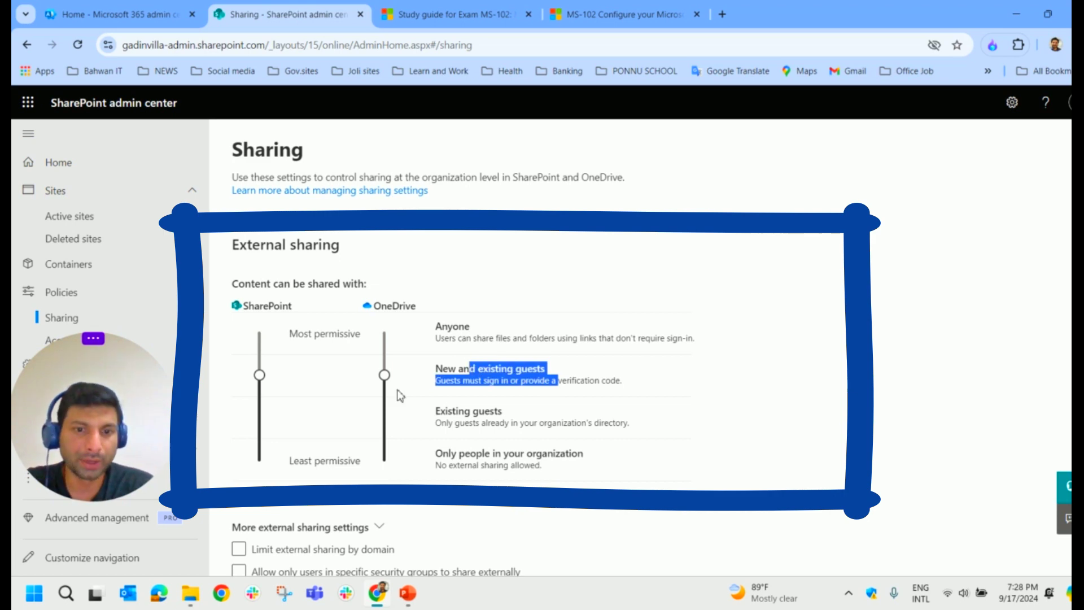
pyautogui.moveTo(385, 375); pyautogui.dragTo(384, 418)
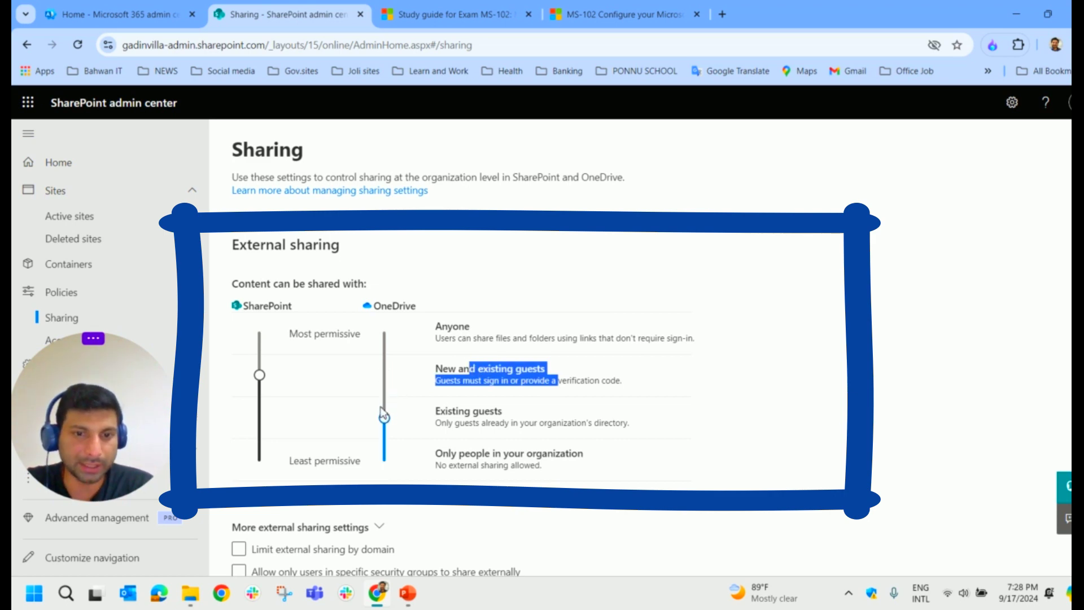
pyautogui.moveTo(260, 377); pyautogui.dragTo(259, 403)
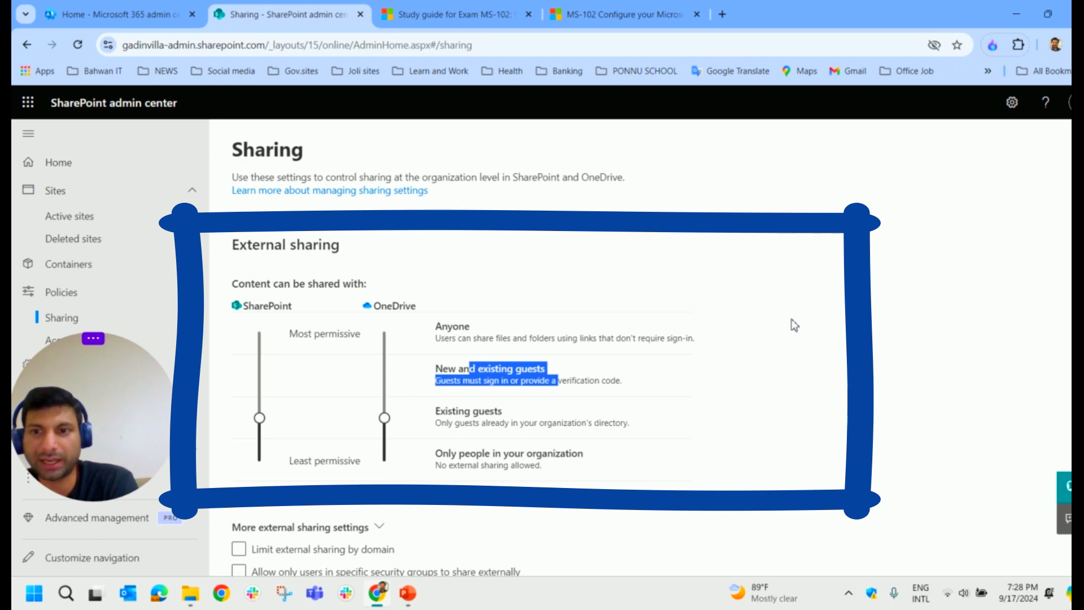
# Restrict SharePoint and OneDrive external sharing to Only people in your organization and highlight that level's description.
pyautogui.moveTo(260, 417); pyautogui.dragTo(285, 473)
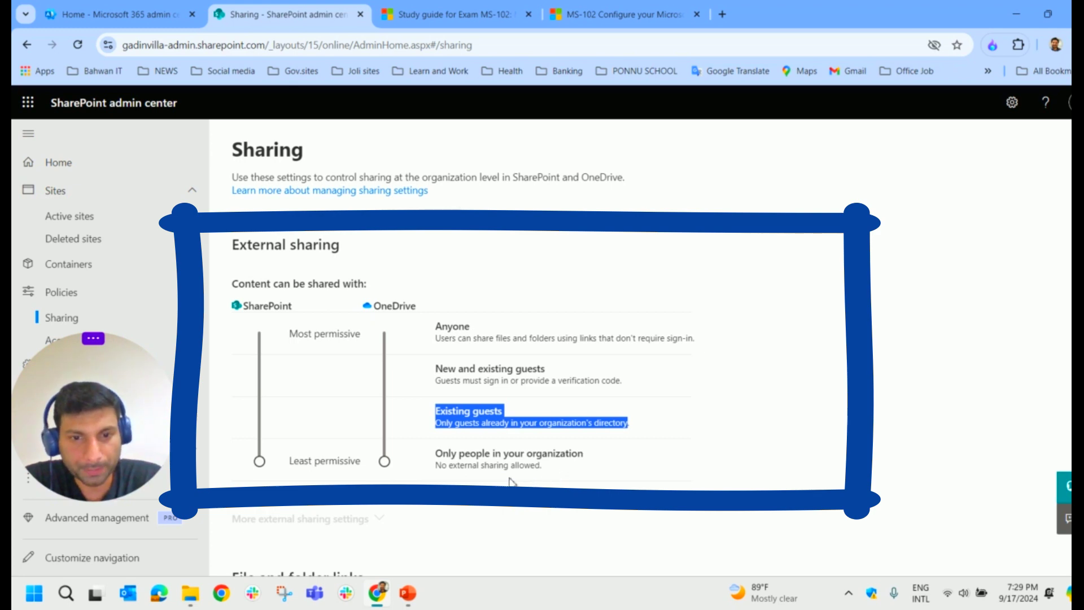
pyautogui.moveTo(542, 468)
pyautogui.mouseDown()
pyautogui.moveTo(556, 456)
pyautogui.moveTo(588, 461)
pyautogui.mouseUp()
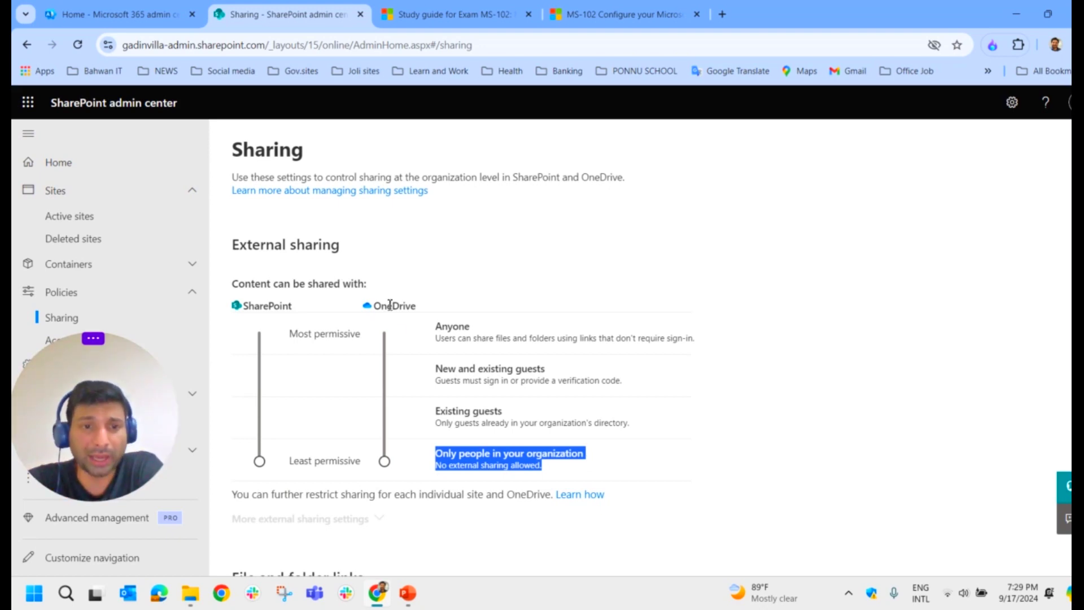
# Change the default file and folder link type to Specific people, back to Only people in your organization, and finally to Anyone with the link.
pyautogui.scroll(-1, 395, 327)
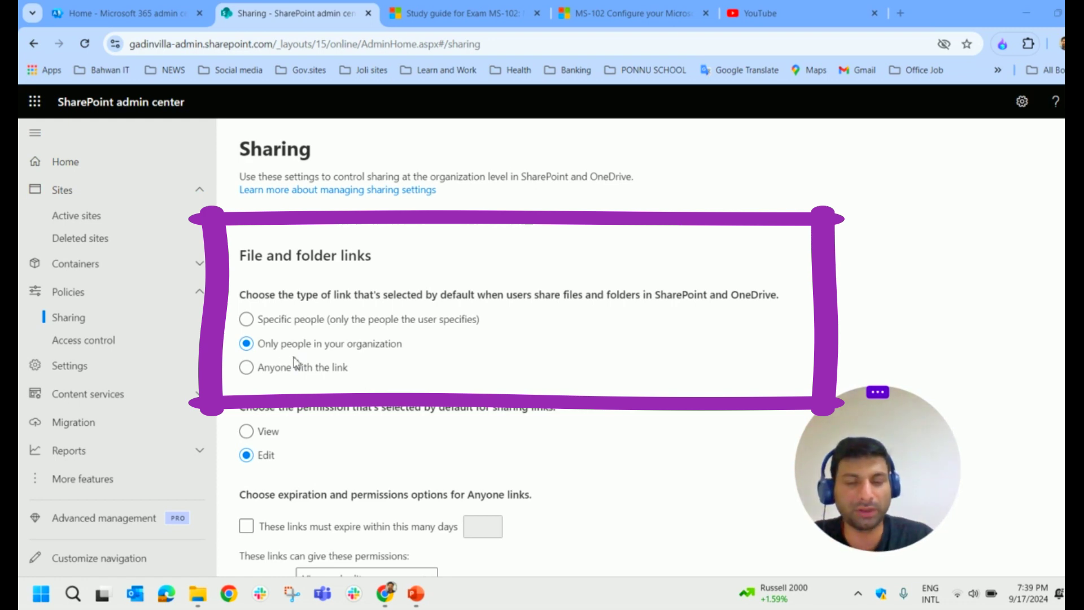
pyautogui.click(315, 329)
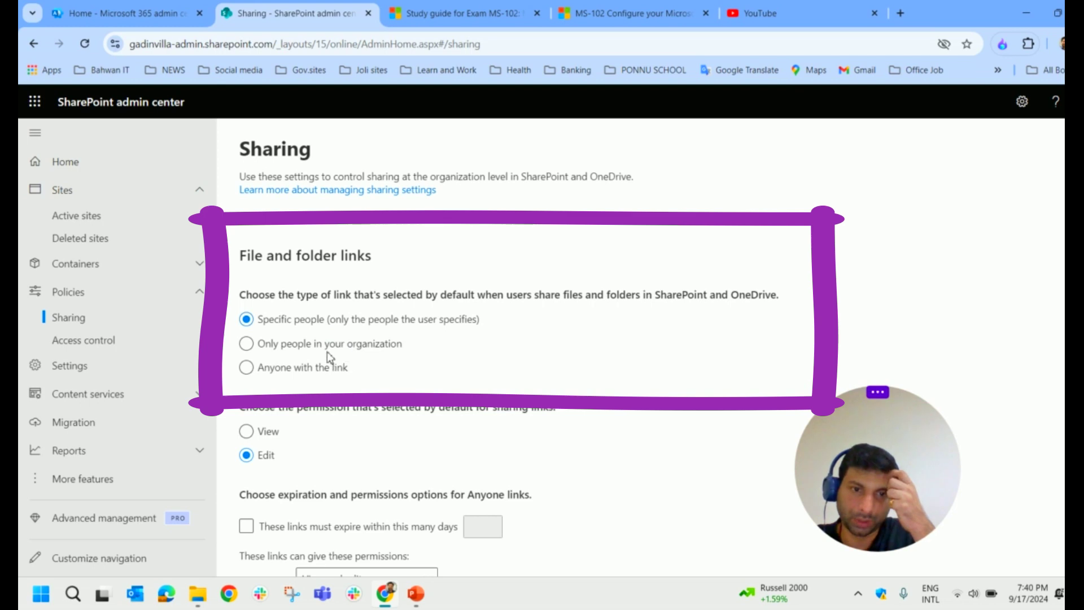
pyautogui.click(328, 345)
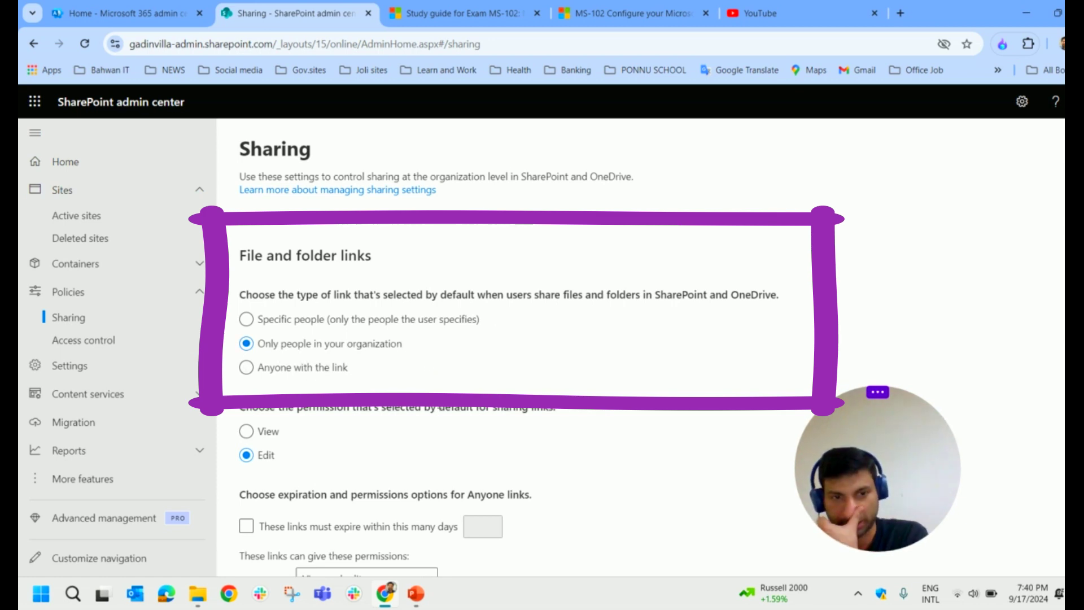
pyautogui.click(329, 370)
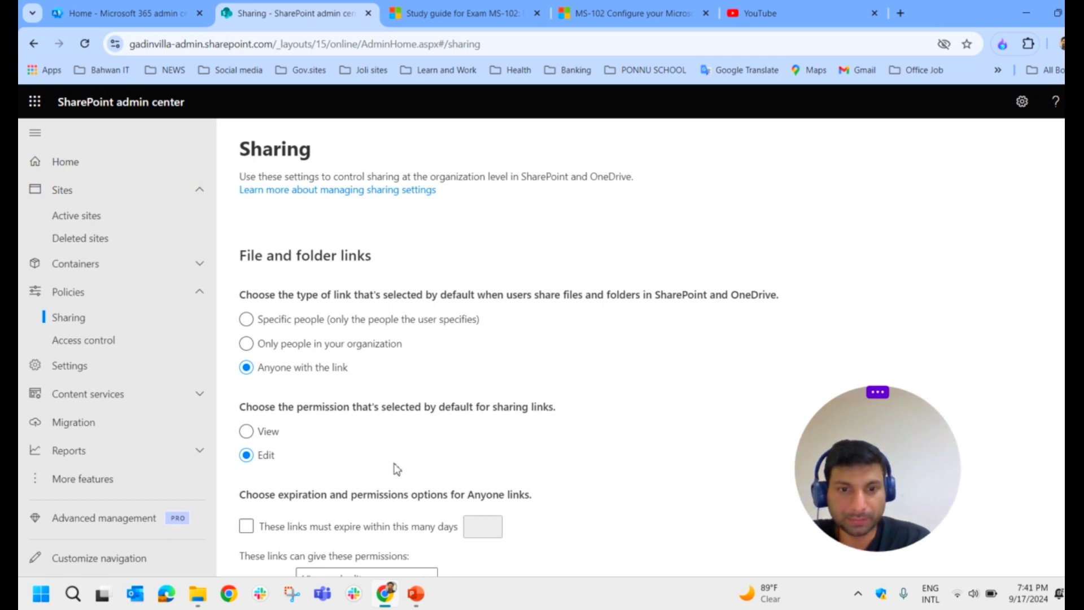
# Check the Files permission options for Anyone links and turn on the requirement that these links expire within a number of days.
pyautogui.scroll(-2, 398, 470)
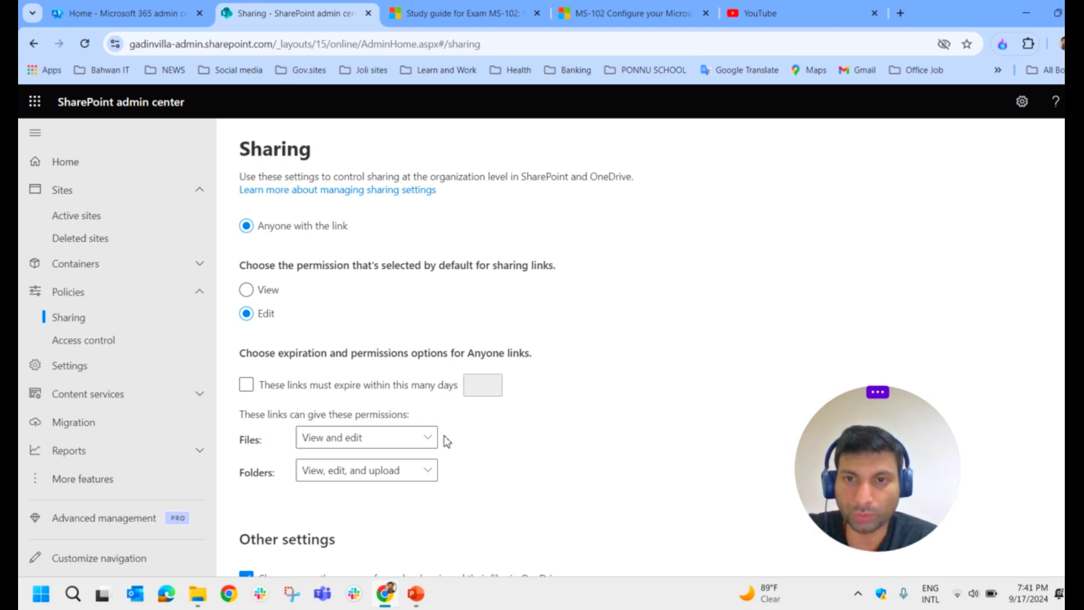
pyautogui.click(419, 444)
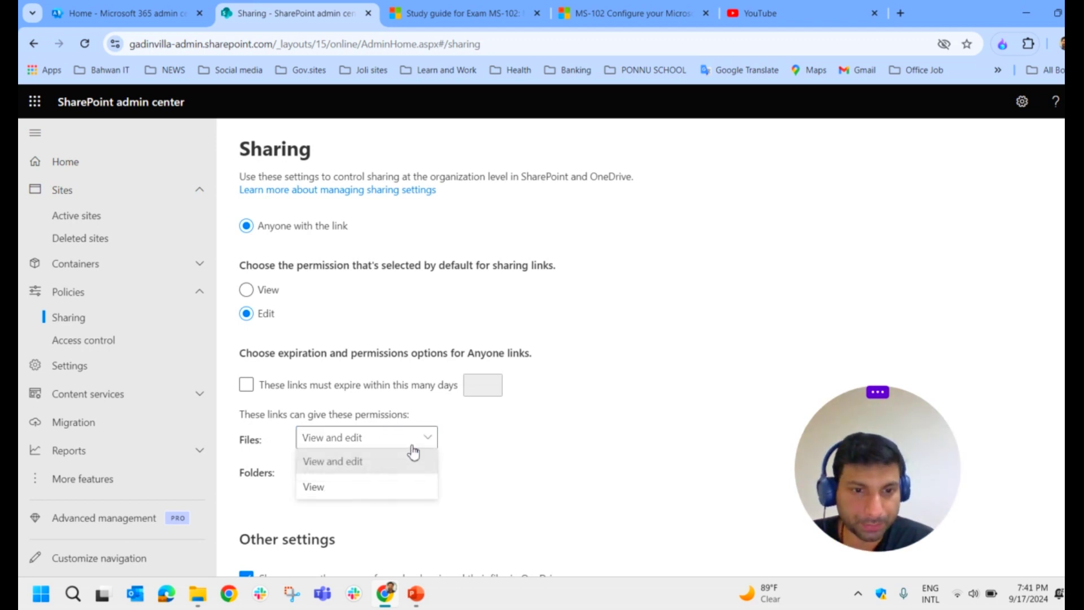
pyautogui.click(470, 444)
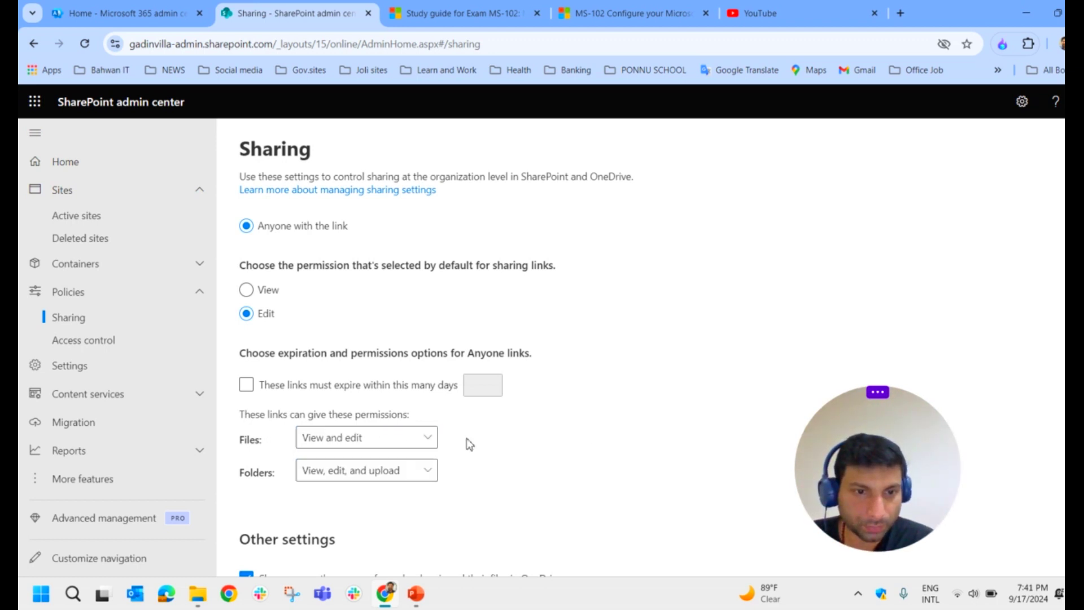
pyautogui.click(248, 386)
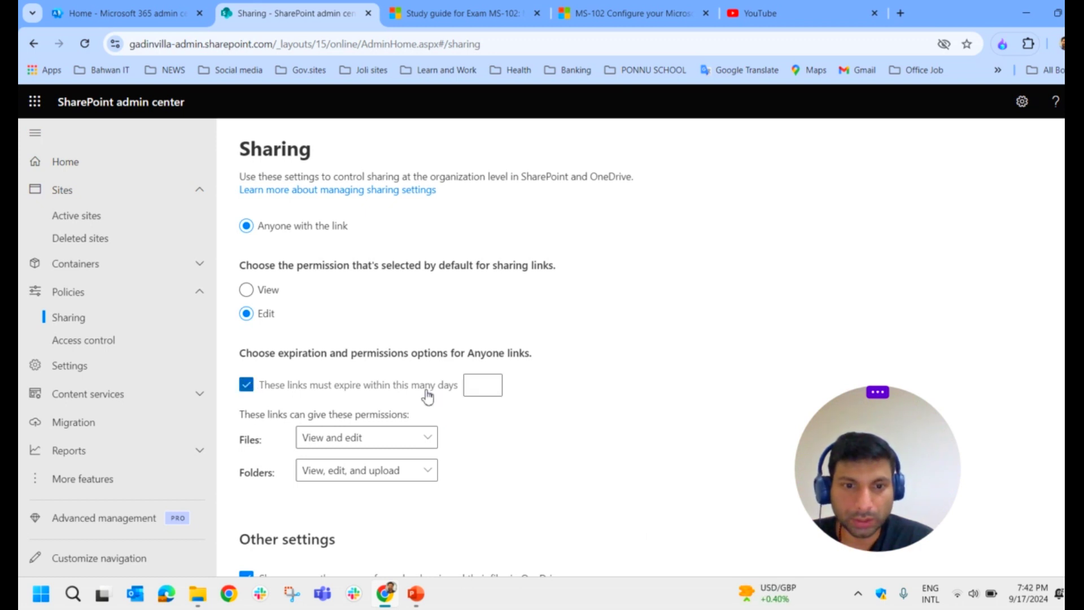
pyautogui.click(488, 390)
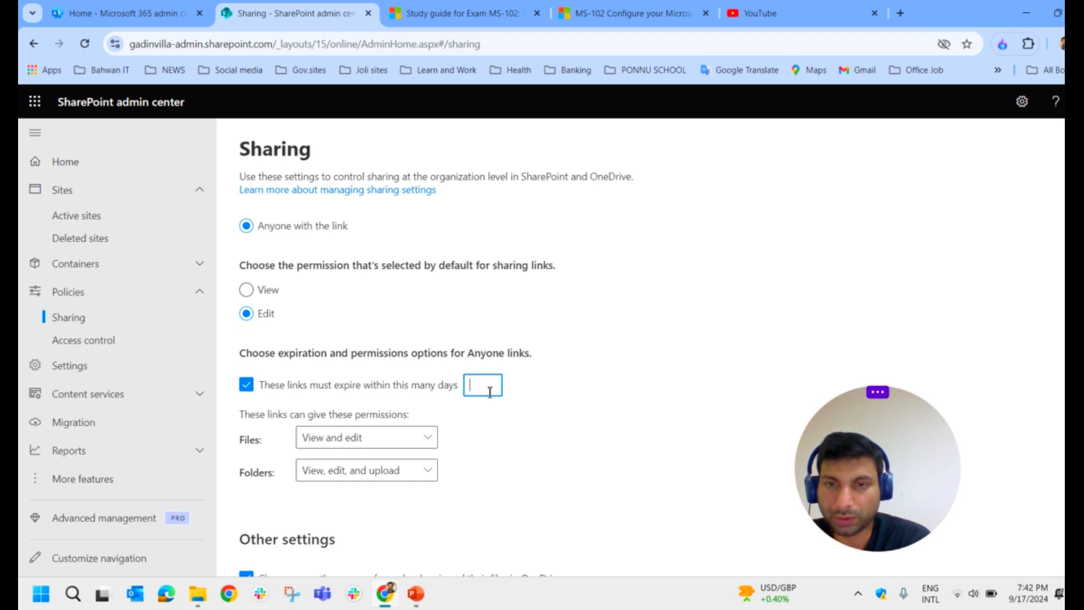
pyautogui.click(286, 442)
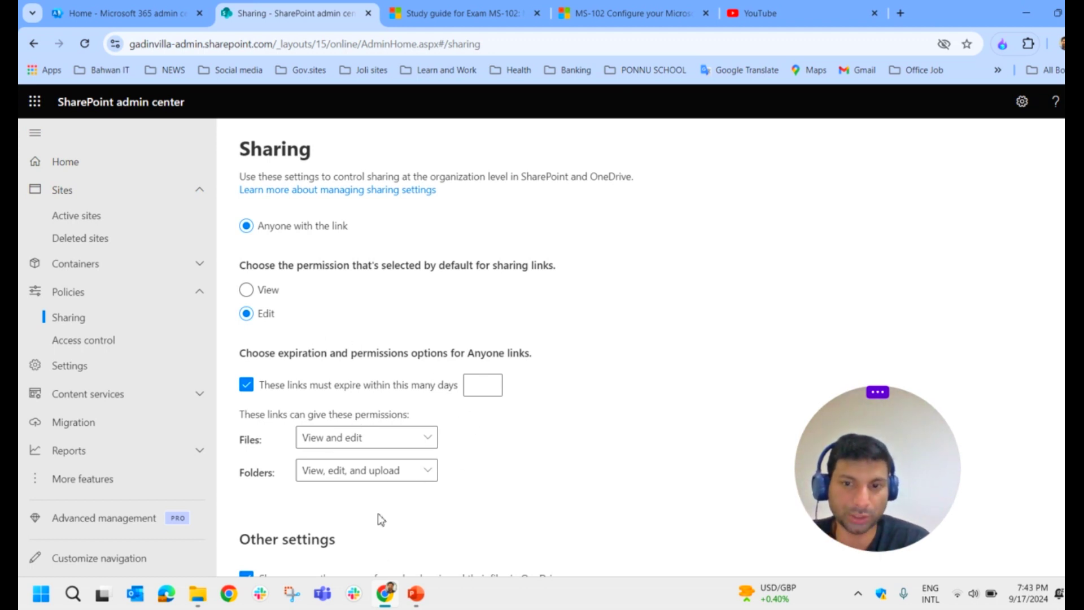
# Review the Other settings section and the External sharing levels on the Sharing page.
pyautogui.scroll(-2, 368, 363)
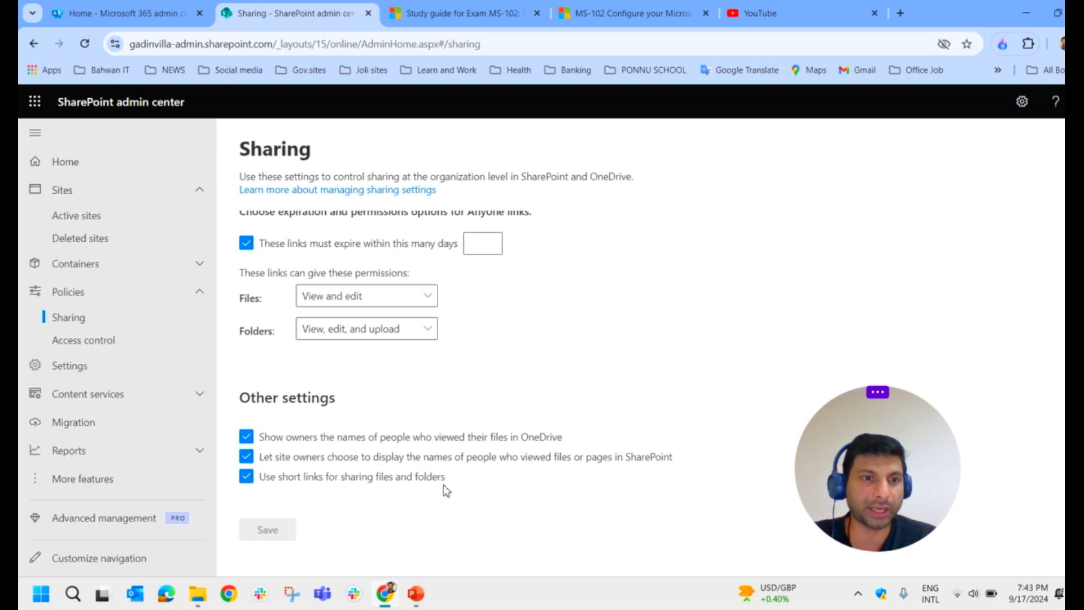
pyautogui.scroll(8, 444, 486)
pyautogui.scroll(6, 446, 488)
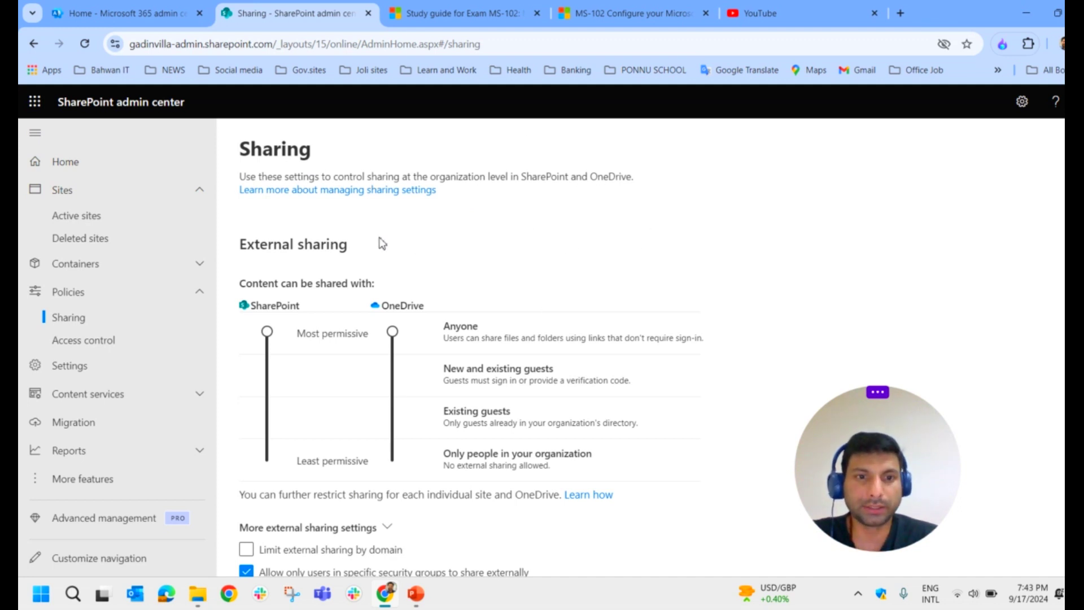
pyautogui.scroll(-9, 416, 271)
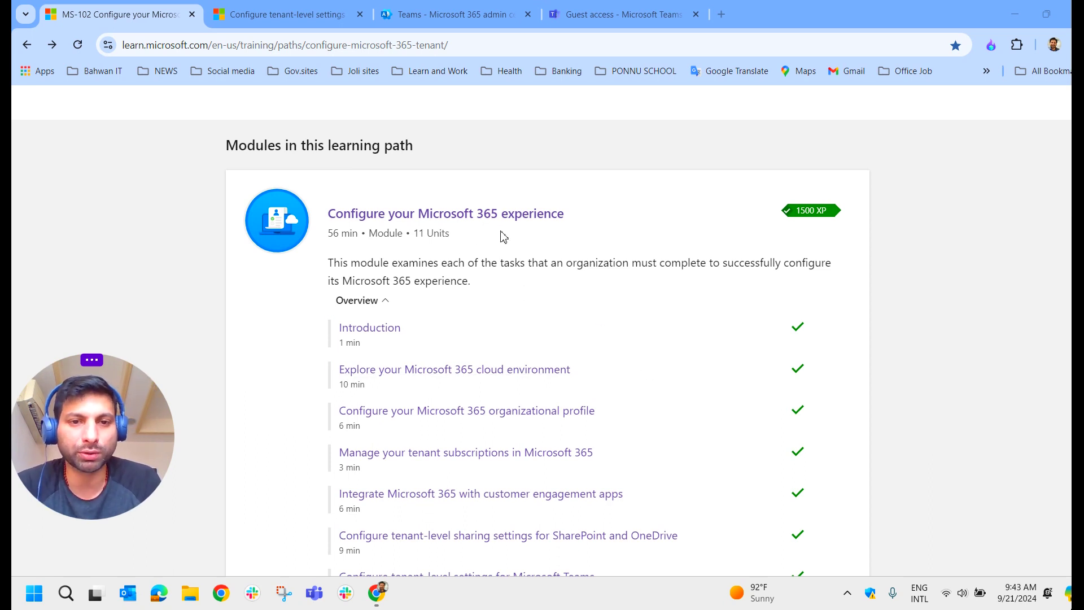
# Find the Microsoft Teams tenant-level settings unit in the Microsoft Learn path, switch to its page and read the table of organization-level settings.
pyautogui.scroll(-1, 528, 237)
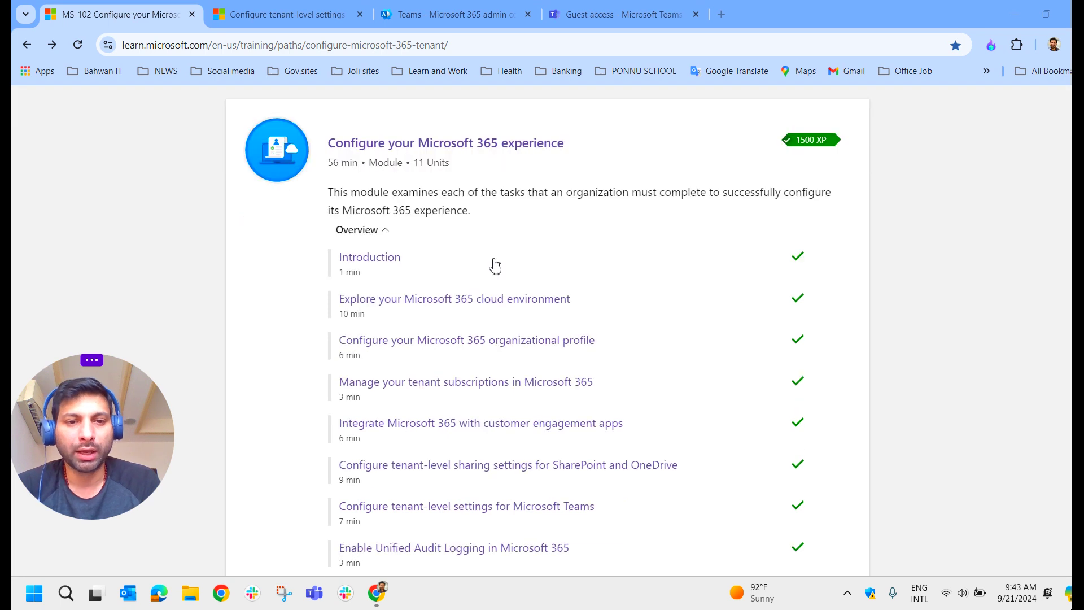
pyautogui.scroll(-1, 452, 339)
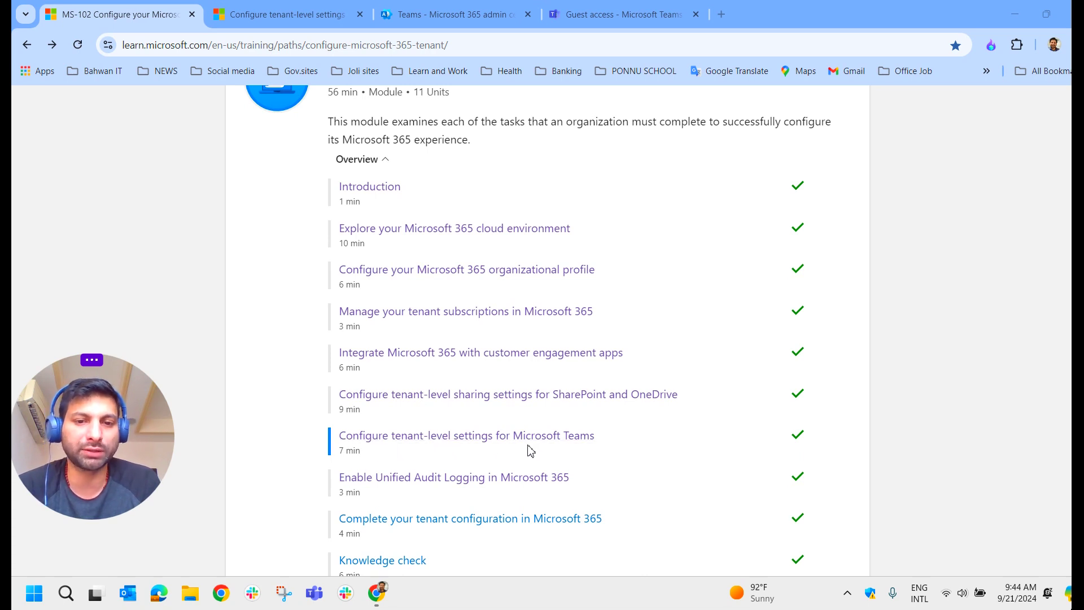
pyautogui.click(237, 17)
pyautogui.scroll(3, 310, 346)
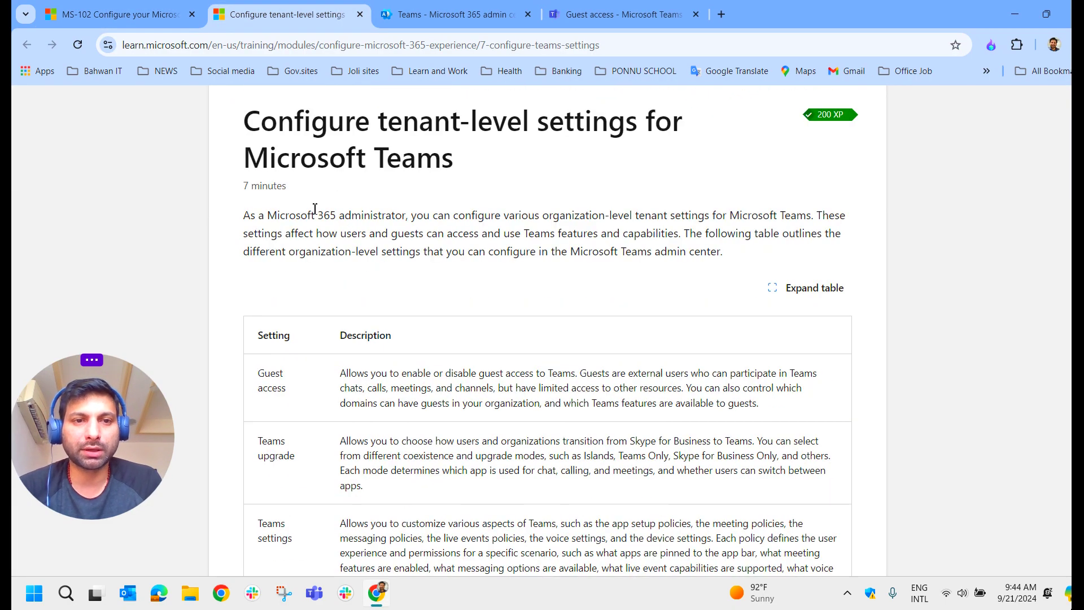
pyautogui.scroll(-5, 479, 182)
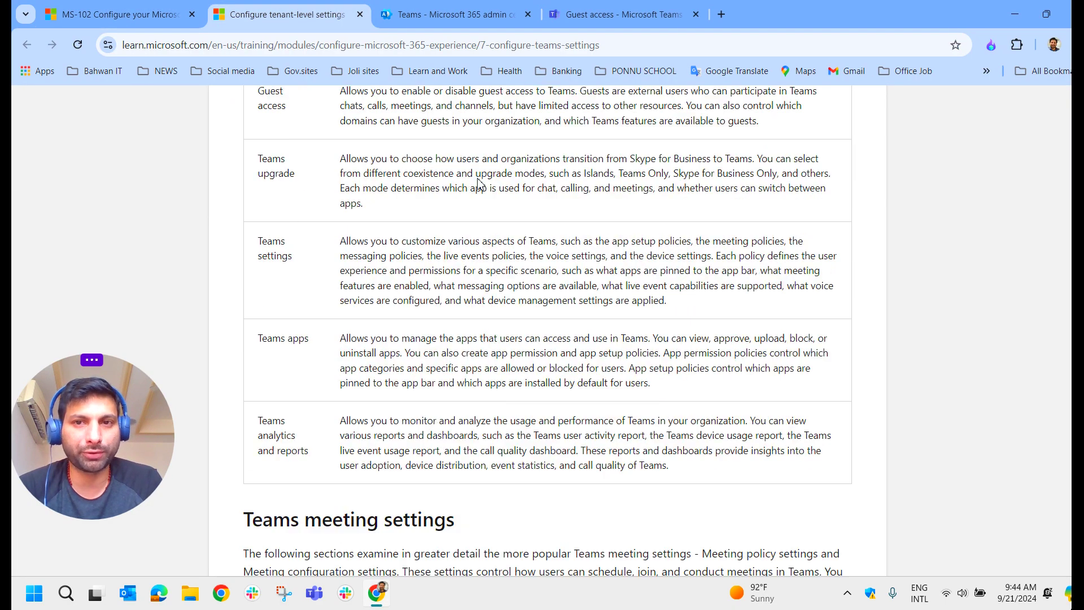
pyautogui.scroll(1, 479, 182)
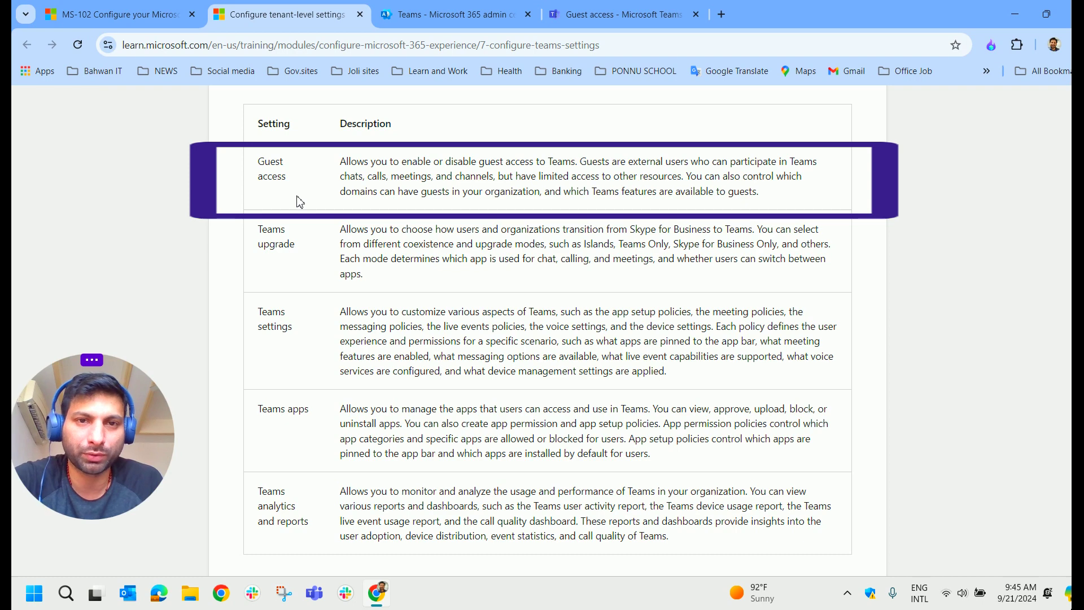
# Switch by way of the Microsoft 365 admin center to the Guest access page of the Microsoft Teams admin center.
pyautogui.click(457, 14)
pyautogui.moveTo(105, 411); pyautogui.dragTo(996, 486)
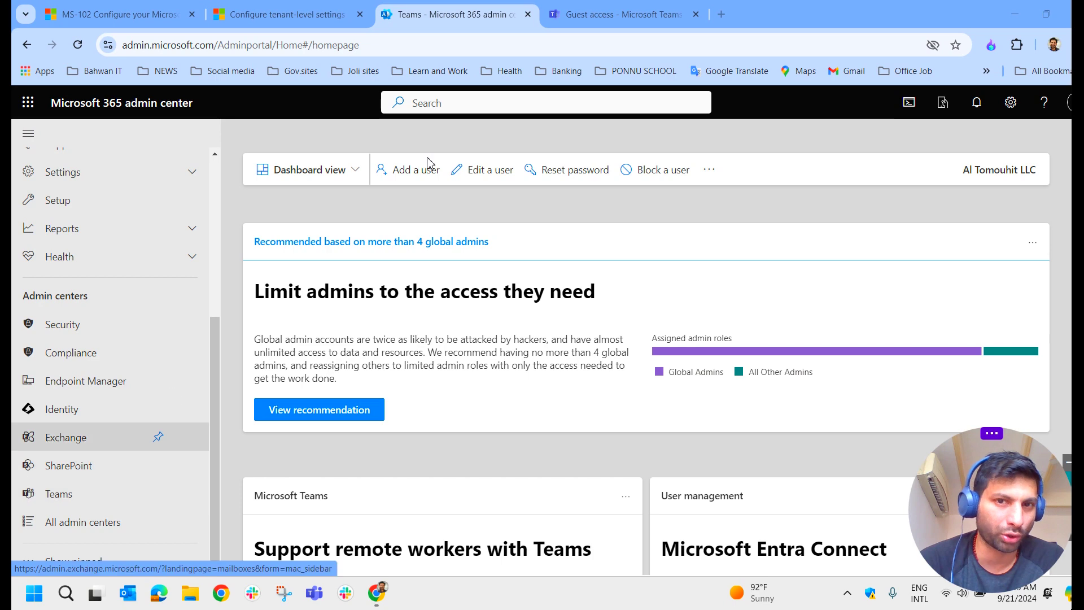
pyautogui.click(615, 12)
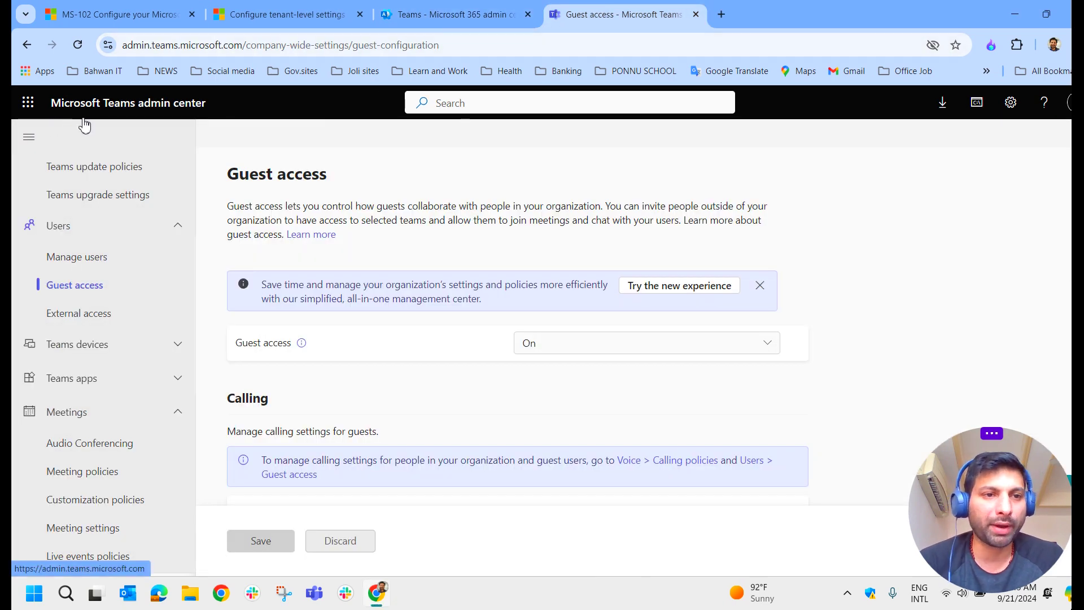
pyautogui.scroll(4, 101, 339)
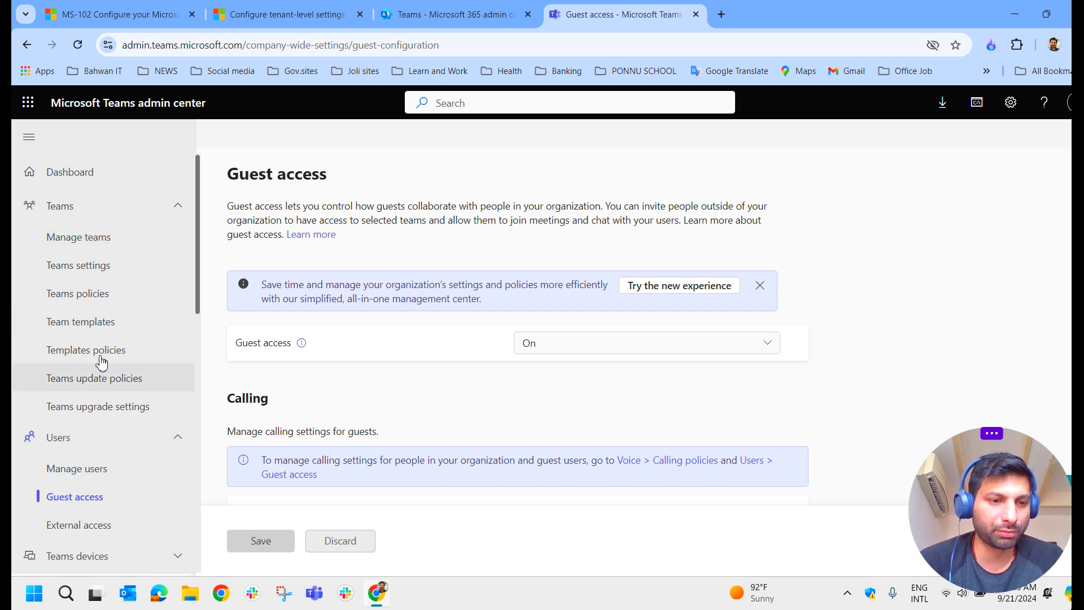
pyautogui.scroll(-2, 99, 395)
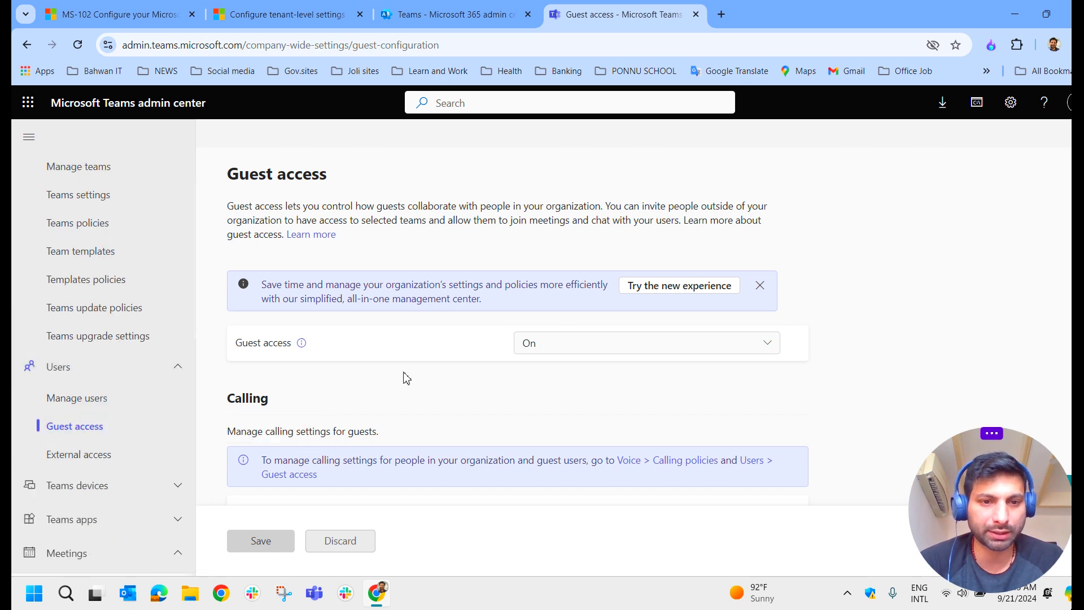
# Set Teams Guest access to Off and back to On, and read the explanation of the setting and its available options.
pyautogui.click(567, 347)
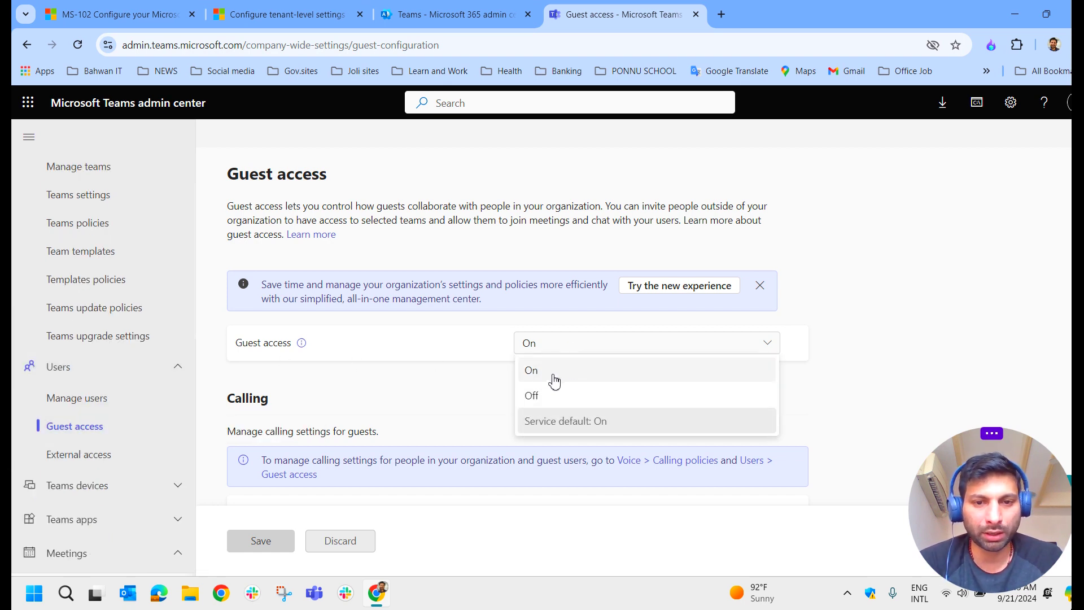
pyautogui.click(563, 366)
pyautogui.click(563, 361)
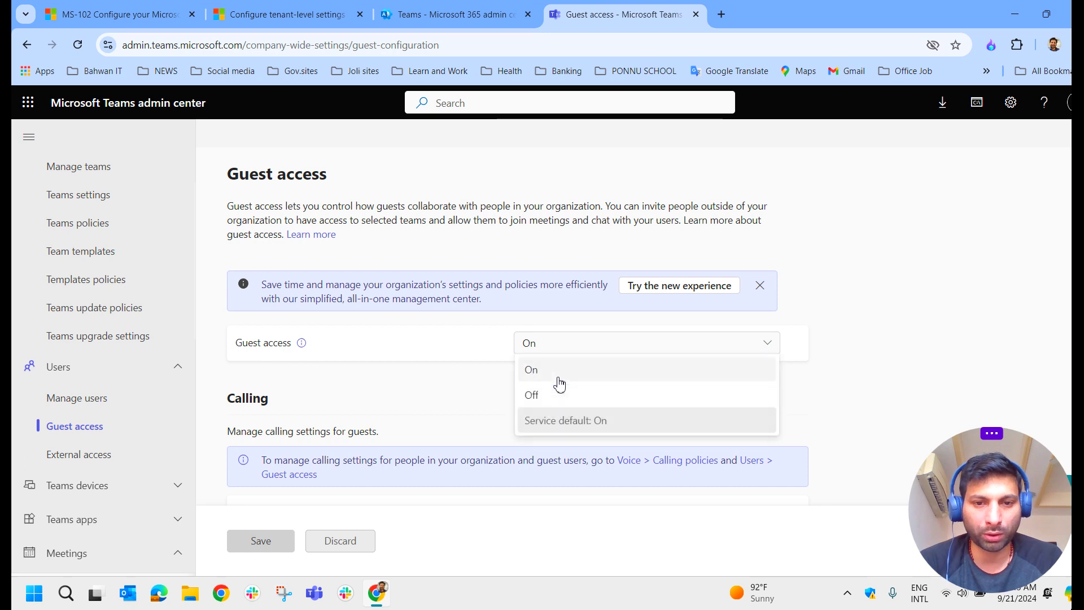
pyautogui.click(556, 396)
pyautogui.click(583, 358)
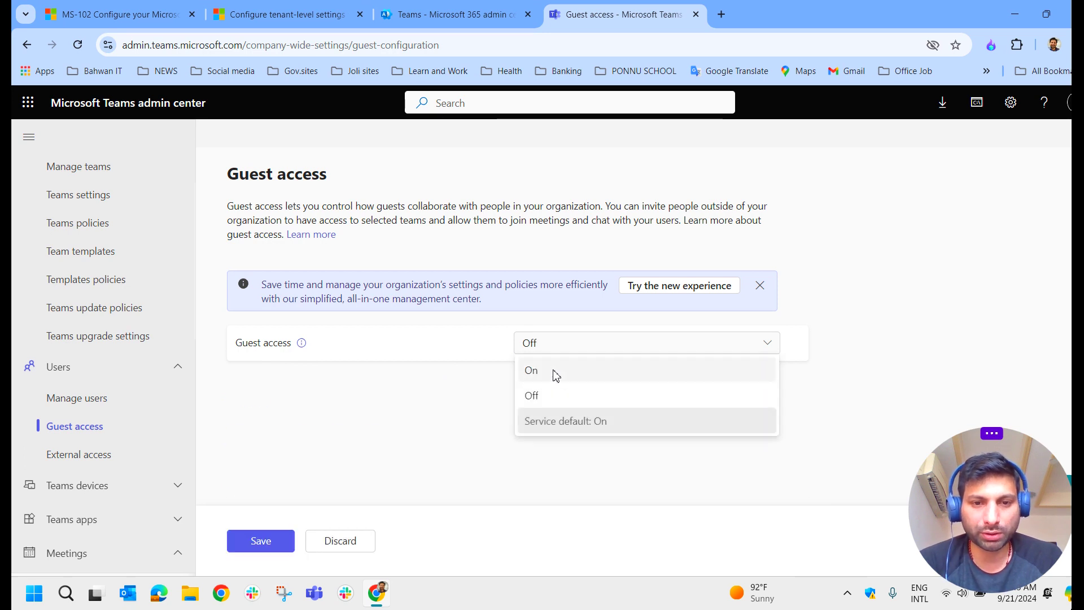
pyautogui.click(556, 370)
pyautogui.moveTo(302, 348)
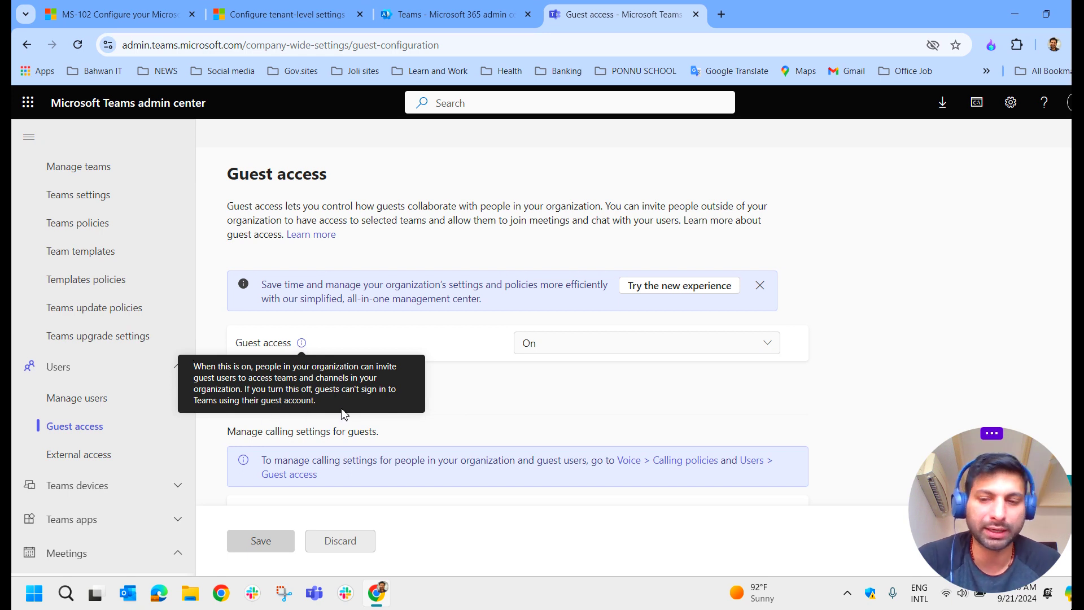
pyautogui.click(695, 355)
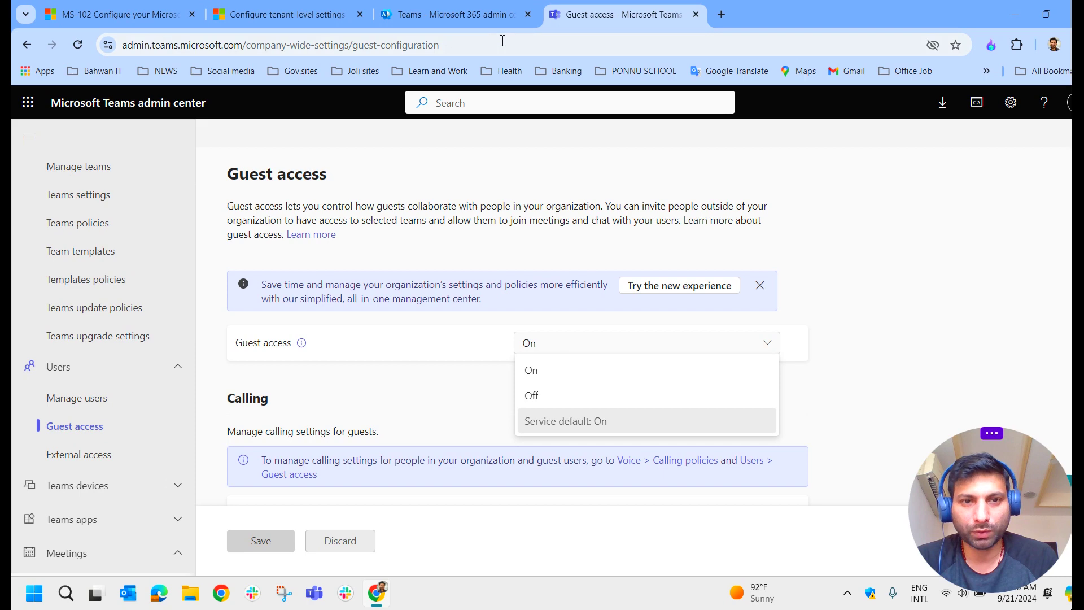
# Return to the Microsoft Learn unit and read the Teams settings row, highlighting its name.
pyautogui.hotkey('ctrl', '2')
pyautogui.scroll(-2, 316, 260)
pyautogui.moveTo(301, 202); pyautogui.dragTo(237, 177)
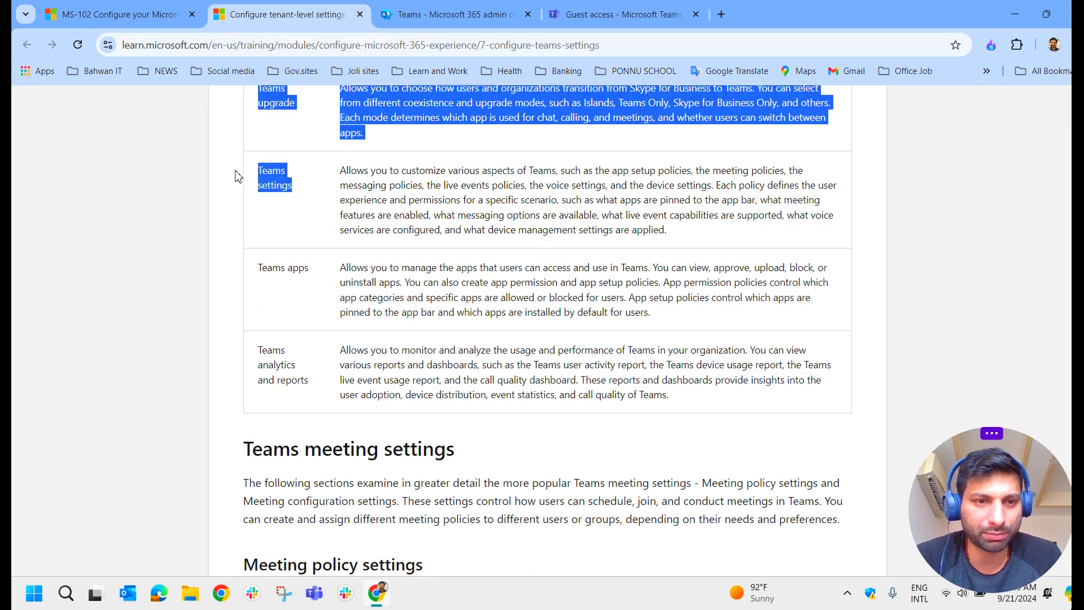
pyautogui.click(316, 191)
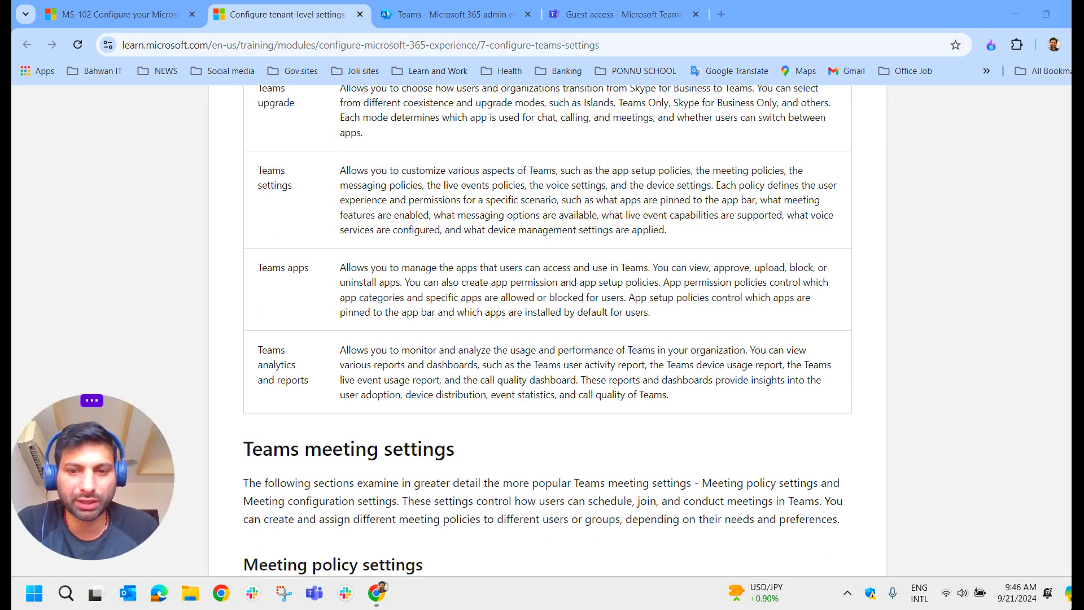
pyautogui.moveTo(217, 145)
pyautogui.mouseDown()
pyautogui.moveTo(338, 255)
pyautogui.moveTo(873, 149)
pyautogui.moveTo(204, 148)
pyautogui.mouseUp()
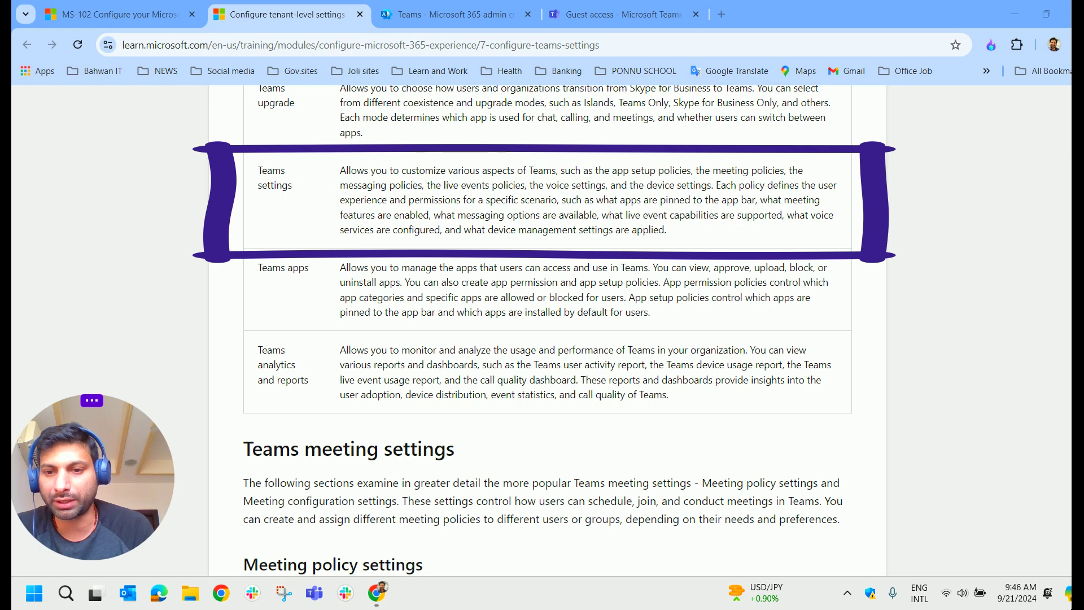
pyautogui.moveTo(258, 169); pyautogui.dragTo(316, 218)
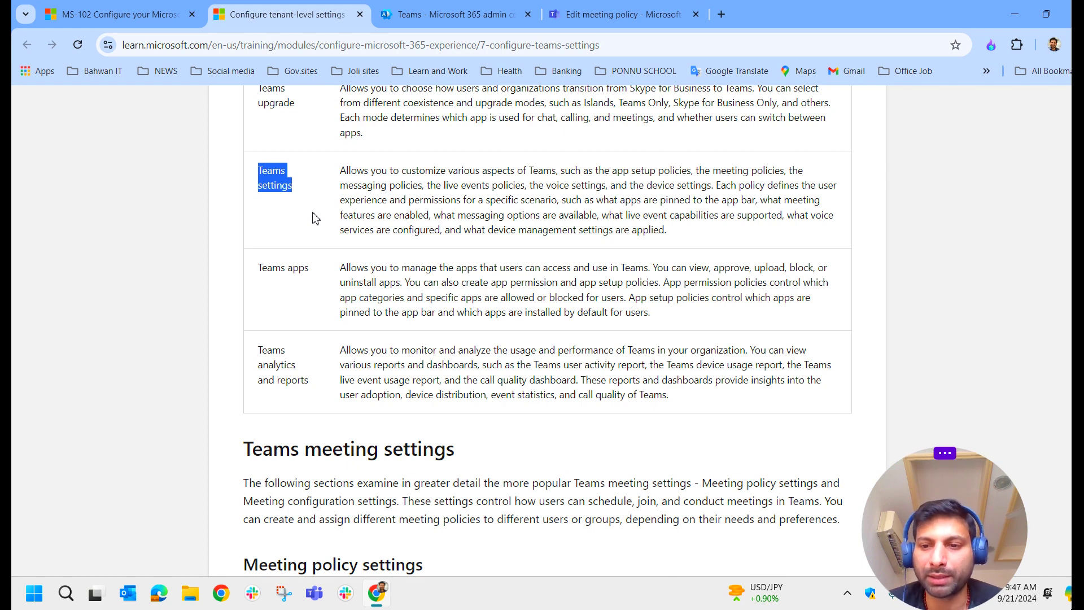
# Switch back to the Microsoft Teams admin center and open the Meeting policies page.
pyautogui.click(621, 14)
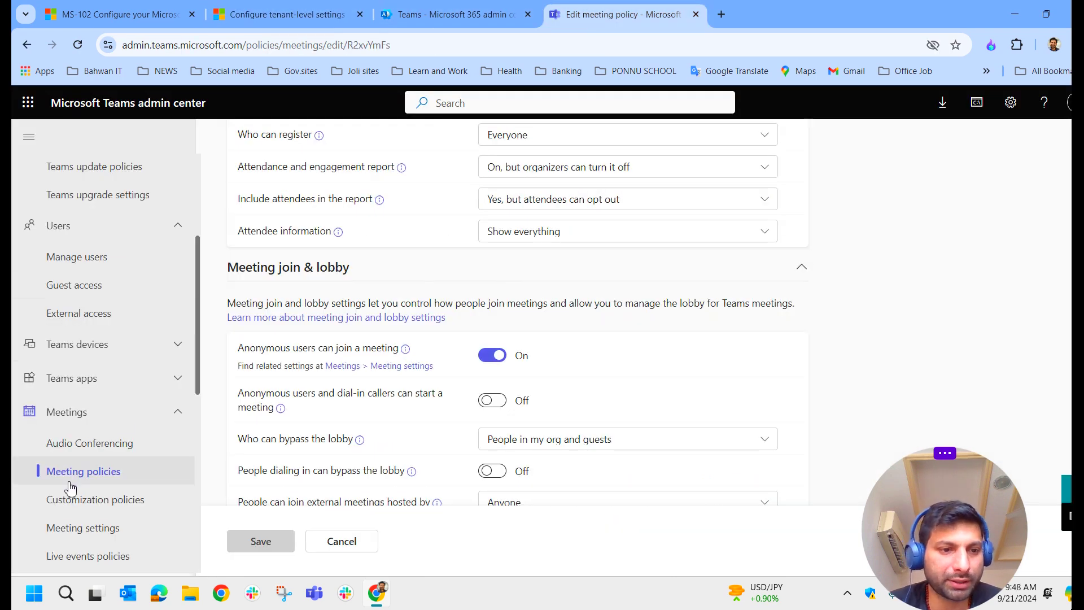
pyautogui.click(70, 486)
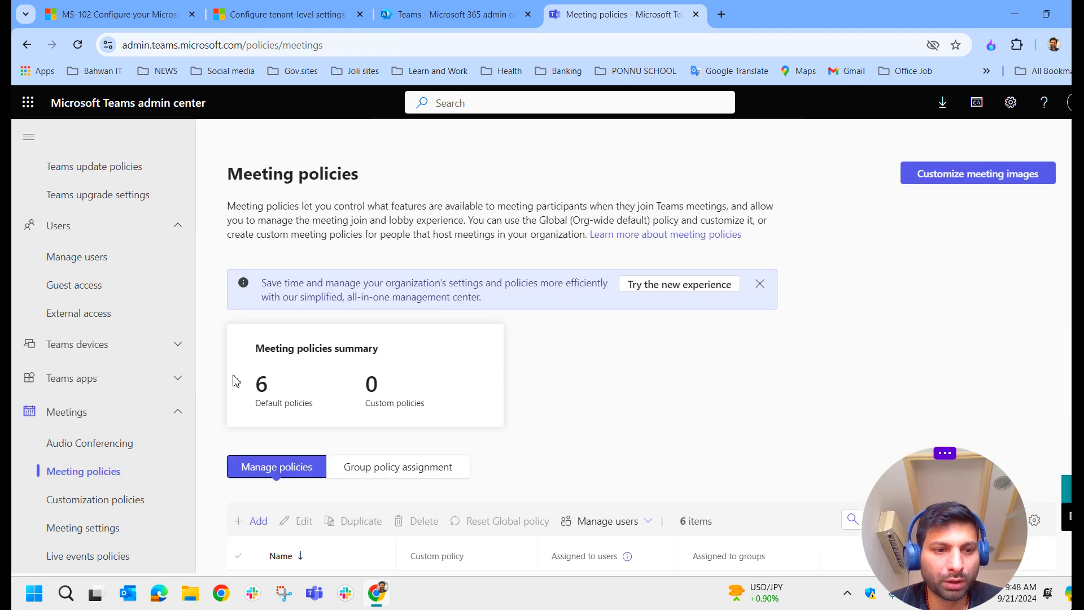
# Start adding a new meeting policy from the Meeting policies list and enter "Test Polic" as its name.
pyautogui.scroll(-1, 300, 429)
pyautogui.scroll(-3, 395, 460)
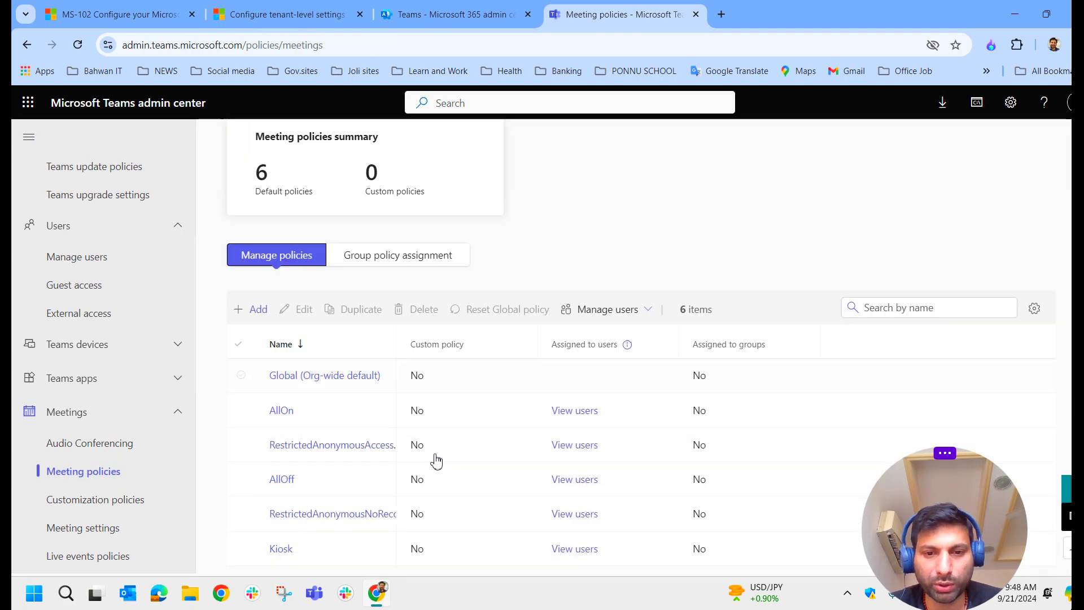
pyautogui.click(260, 311)
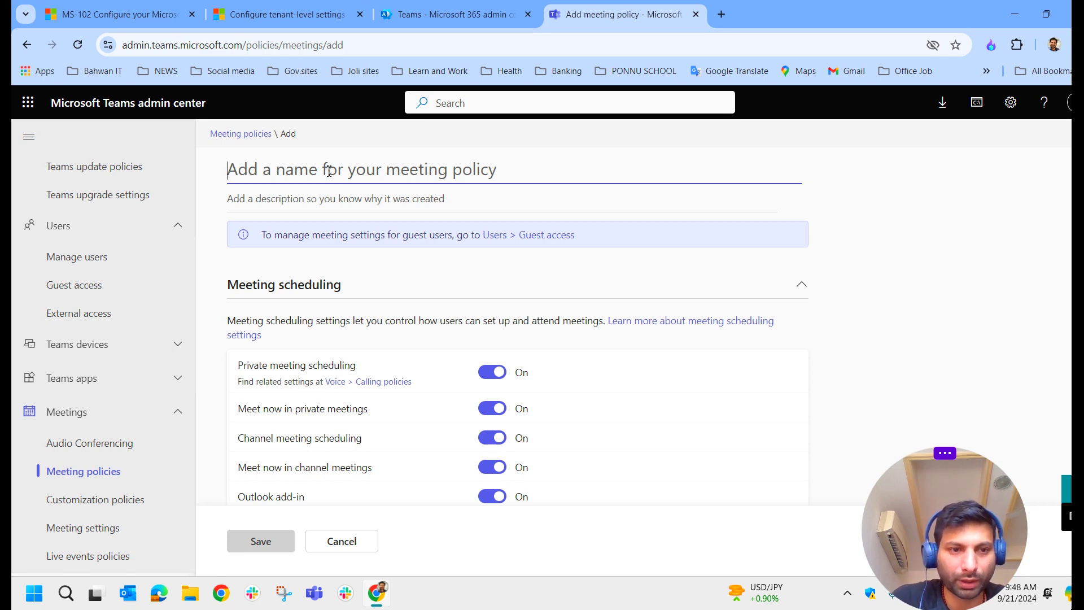
pyautogui.write('Test')
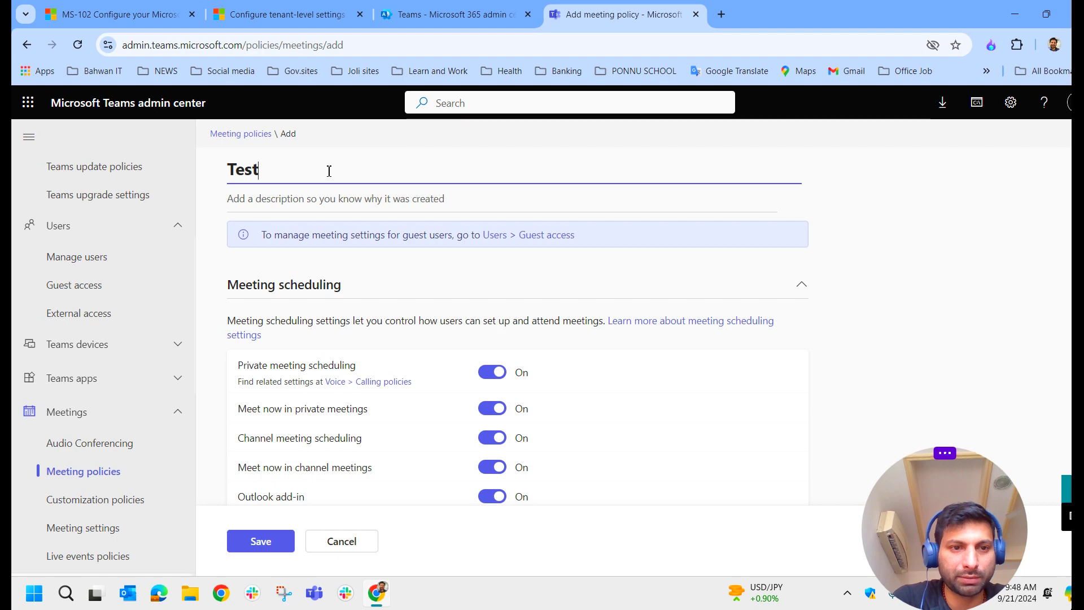
pyautogui.write(' Polic')
# Examine the Meeting join & lobby settings and read the explanation of Anonymous users can join a meeting.
pyautogui.scroll(-6, 353, 295)
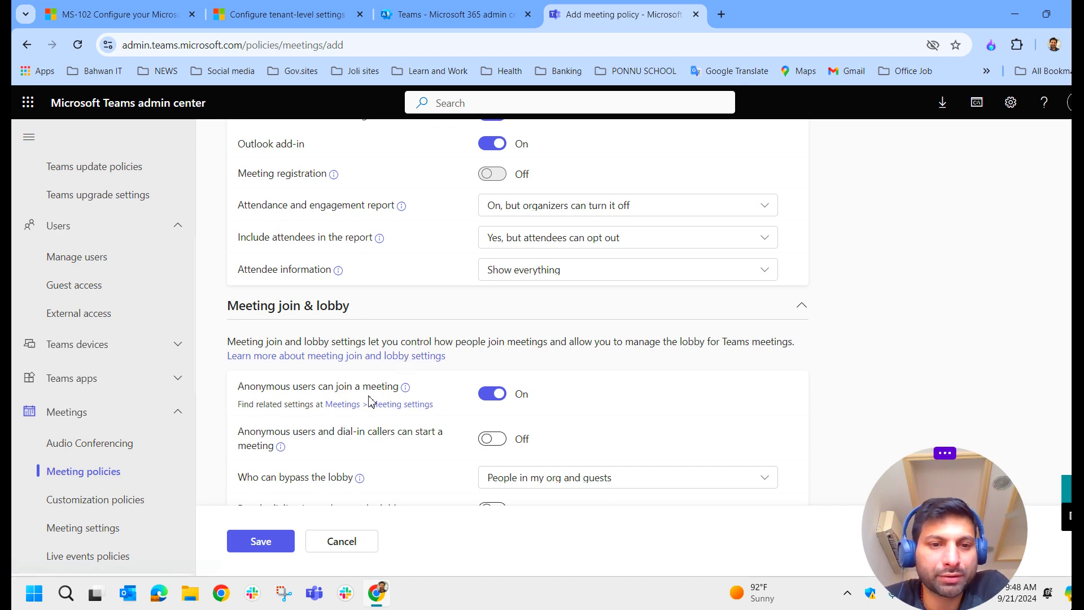
pyautogui.moveTo(406, 389)
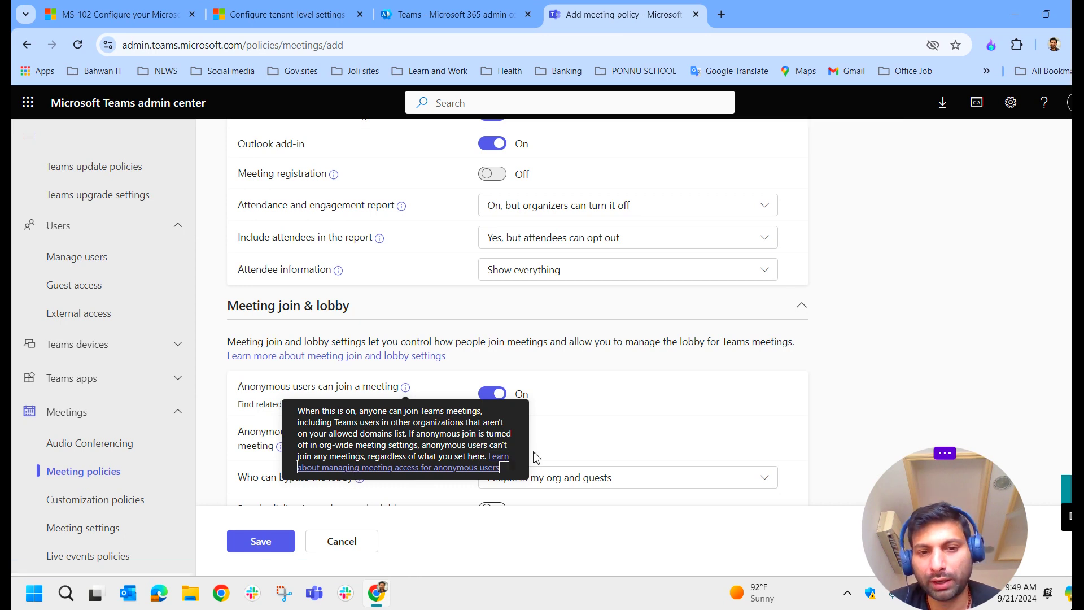
pyautogui.click(611, 432)
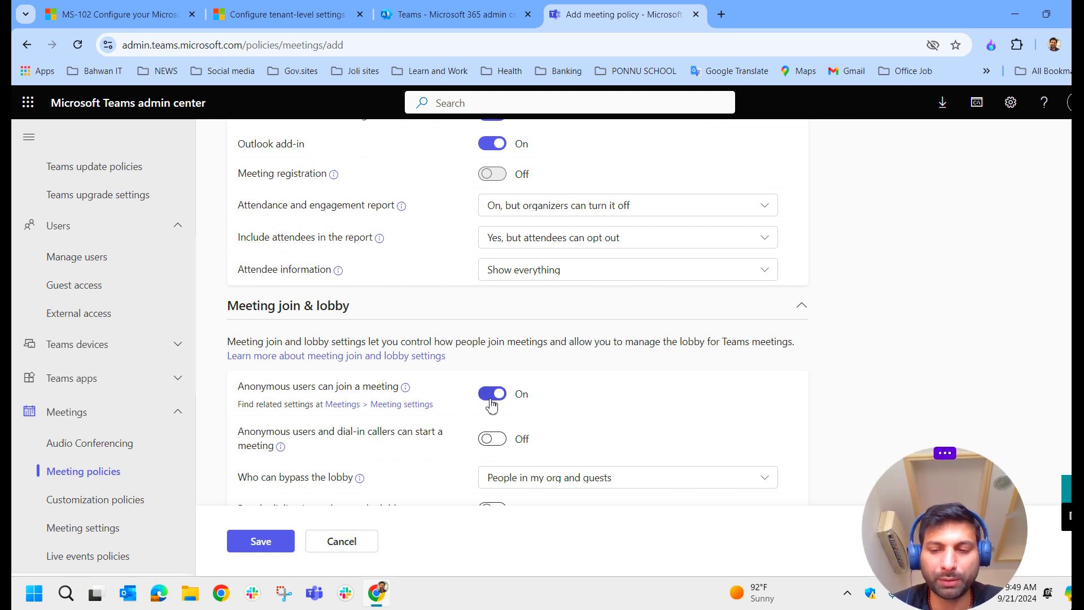
# Under Content sharing, set Screen sharing to Not enabled and then back to Entire screen.
pyautogui.scroll(-1, 505, 405)
pyautogui.scroll(-6, 505, 406)
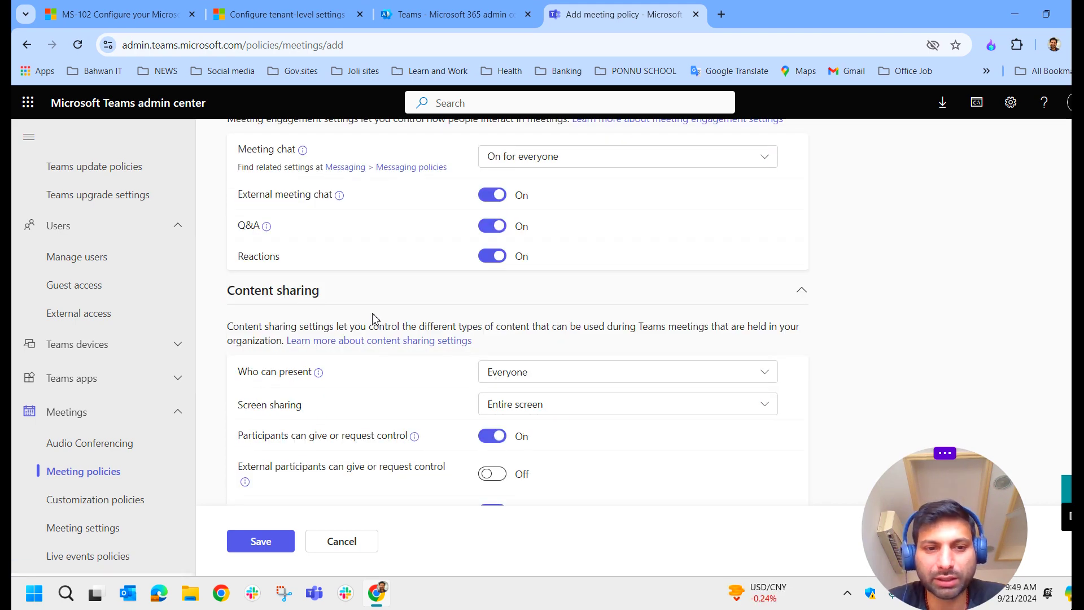
pyautogui.click(540, 407)
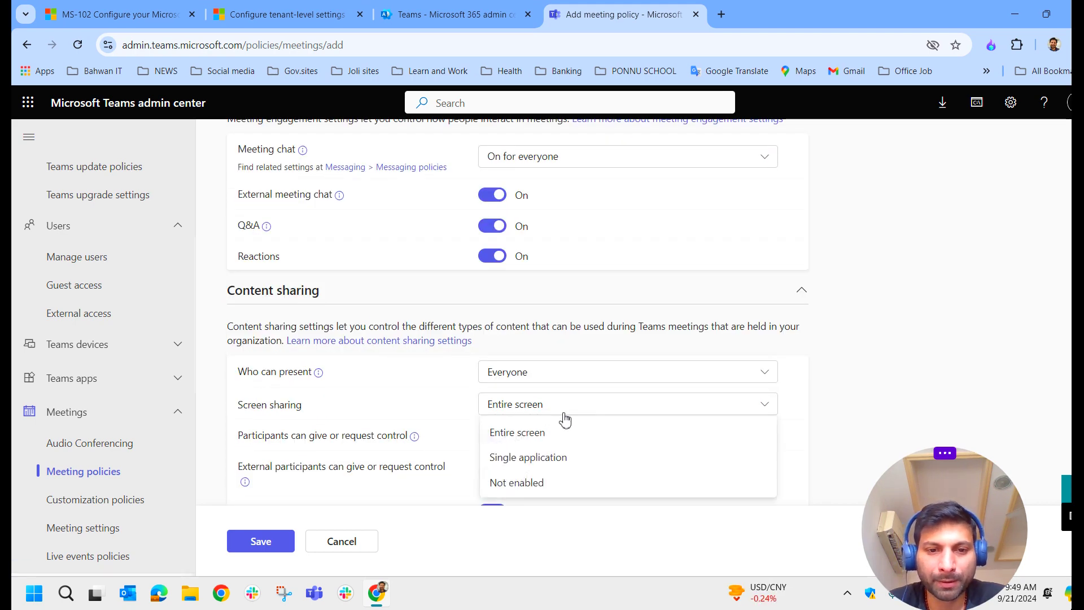
pyautogui.click(582, 488)
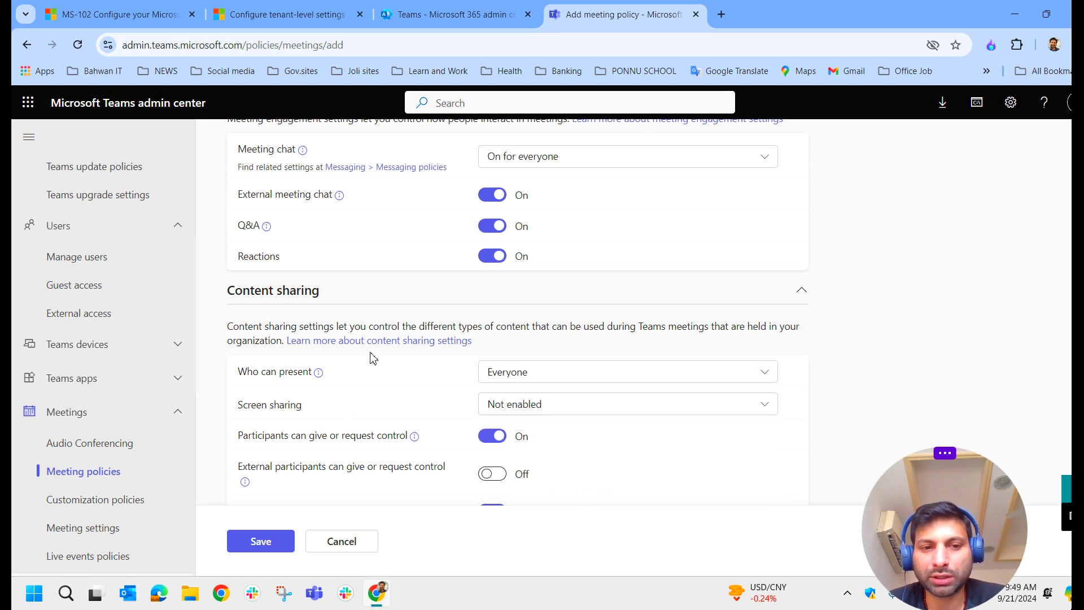
pyautogui.click(635, 405)
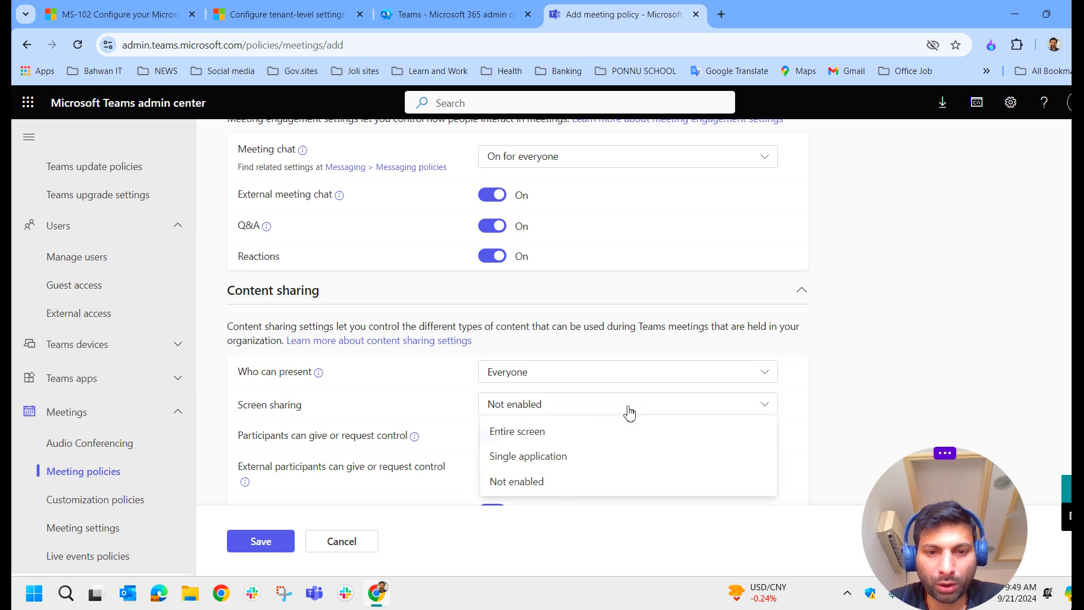
pyautogui.click(564, 438)
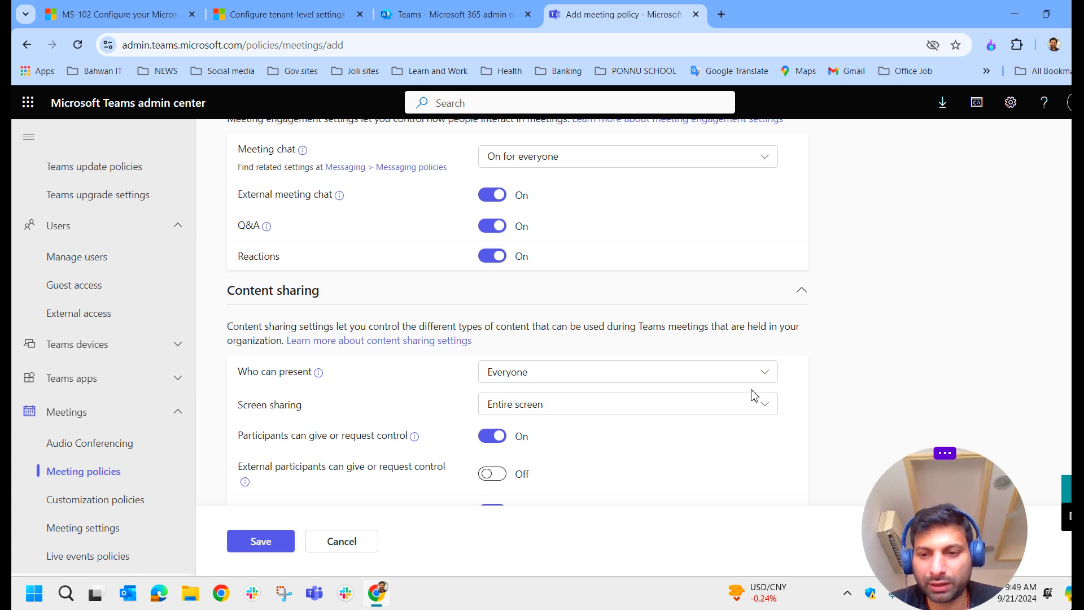
# View the options for Who can present without changing it, and review the remaining Content sharing settings.
pyautogui.click(528, 379)
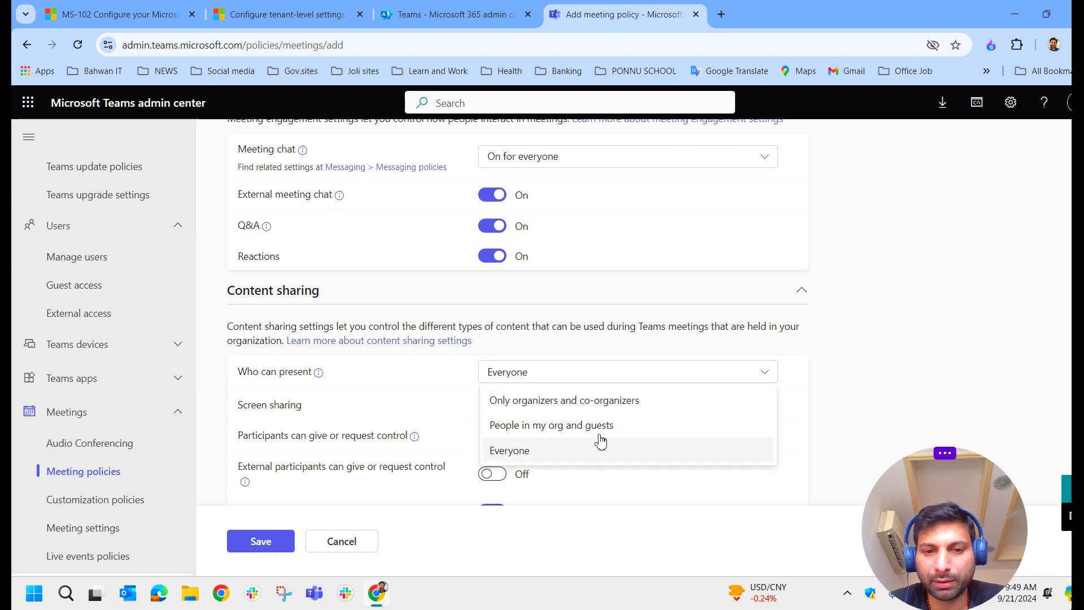
pyautogui.click(398, 379)
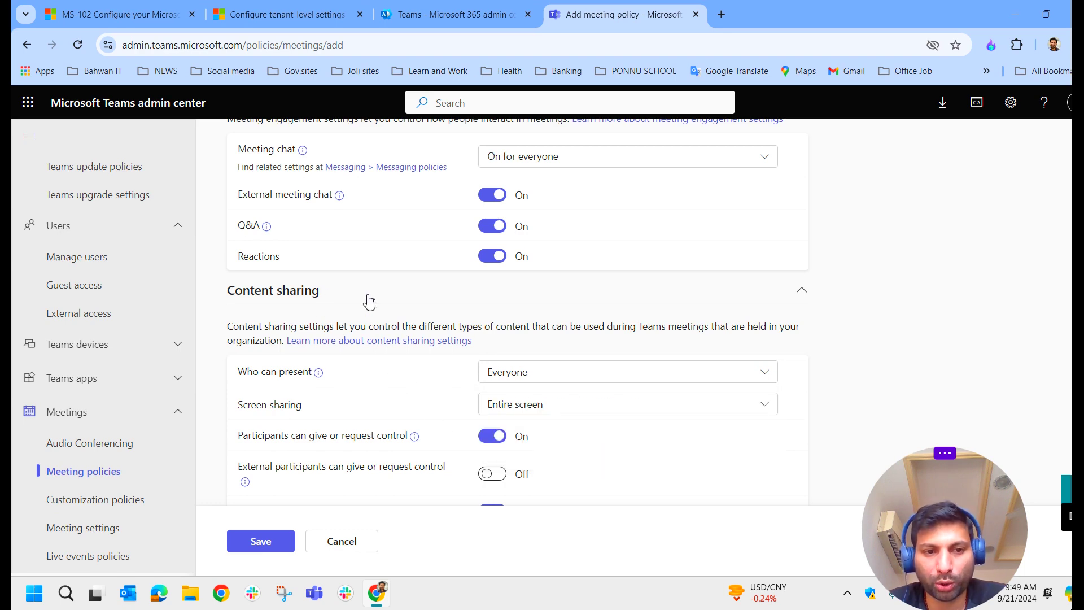
pyautogui.scroll(-3, 462, 389)
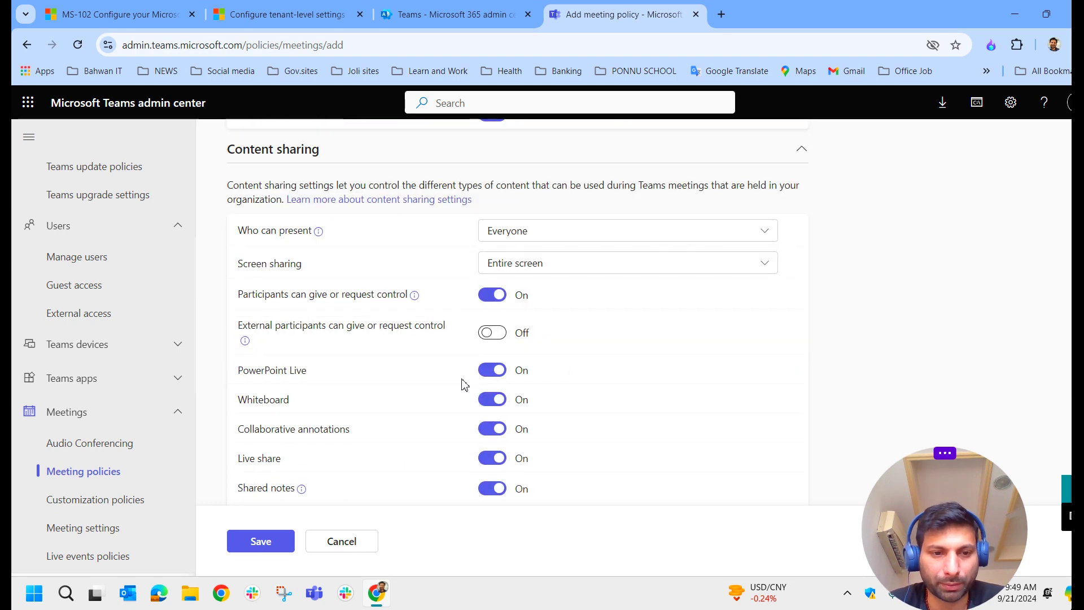
pyautogui.scroll(-1, 461, 382)
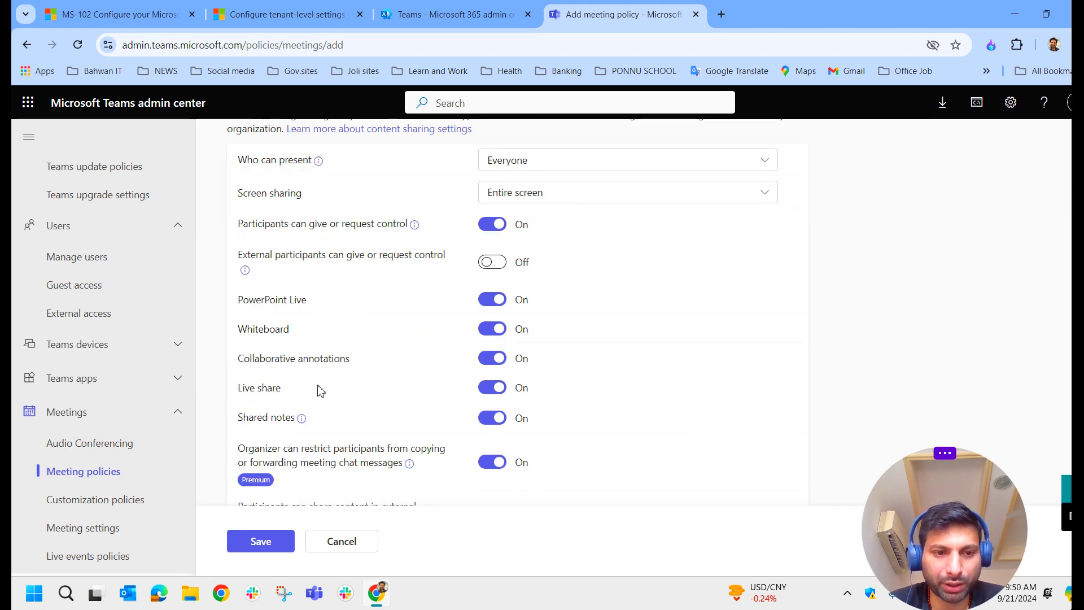
# Review the Recording & transcription settings of the new policy and turn Transcription on.
pyautogui.scroll(-5, 364, 339)
pyautogui.scroll(-3, 404, 237)
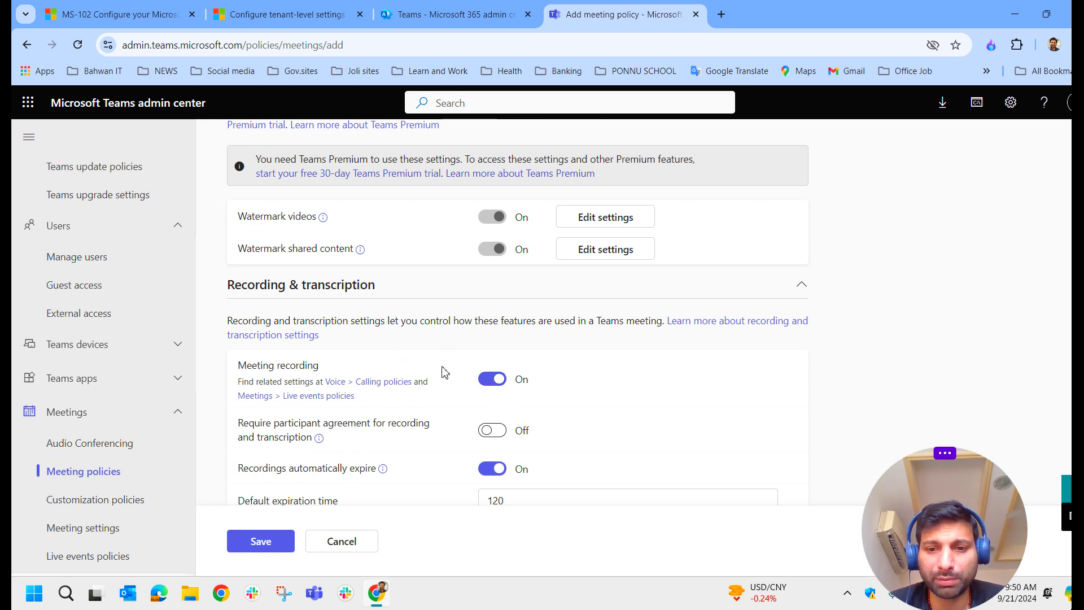
pyautogui.scroll(-1, 583, 376)
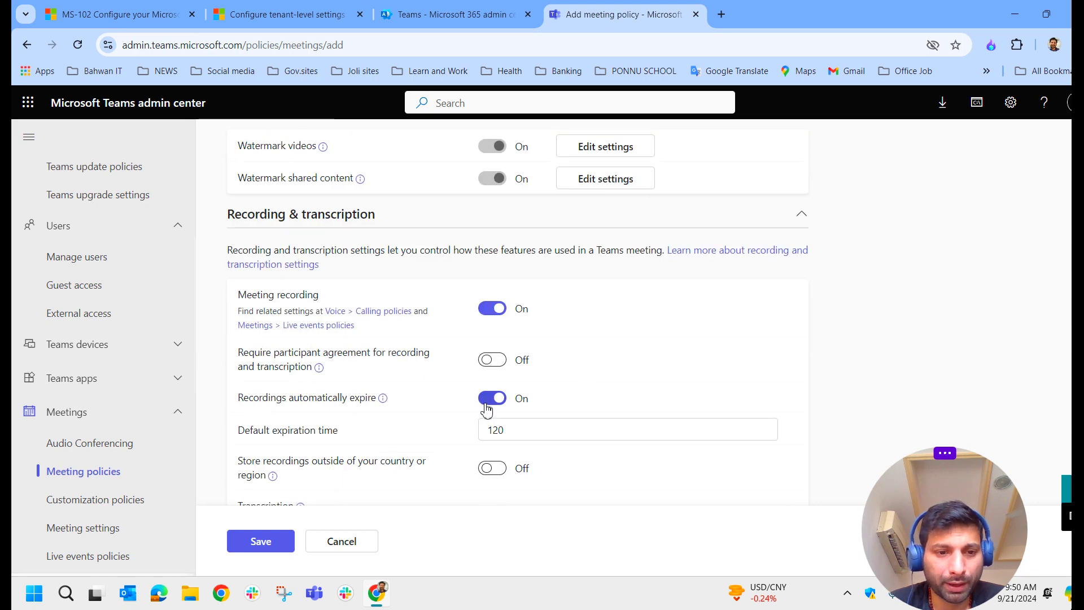
pyautogui.scroll(-1, 488, 402)
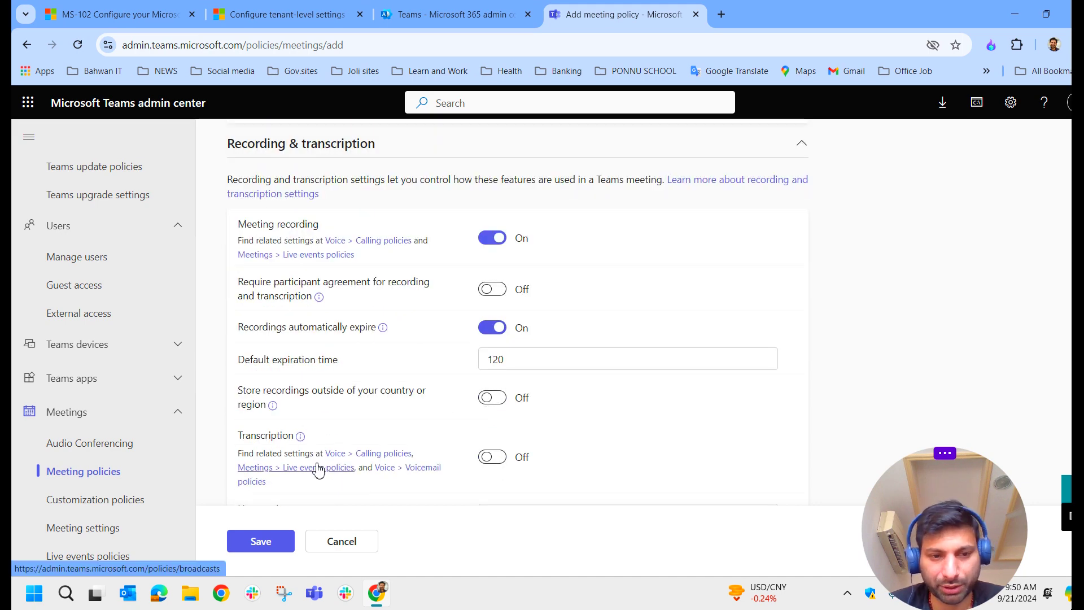
pyautogui.click(497, 462)
pyautogui.scroll(-5, 548, 437)
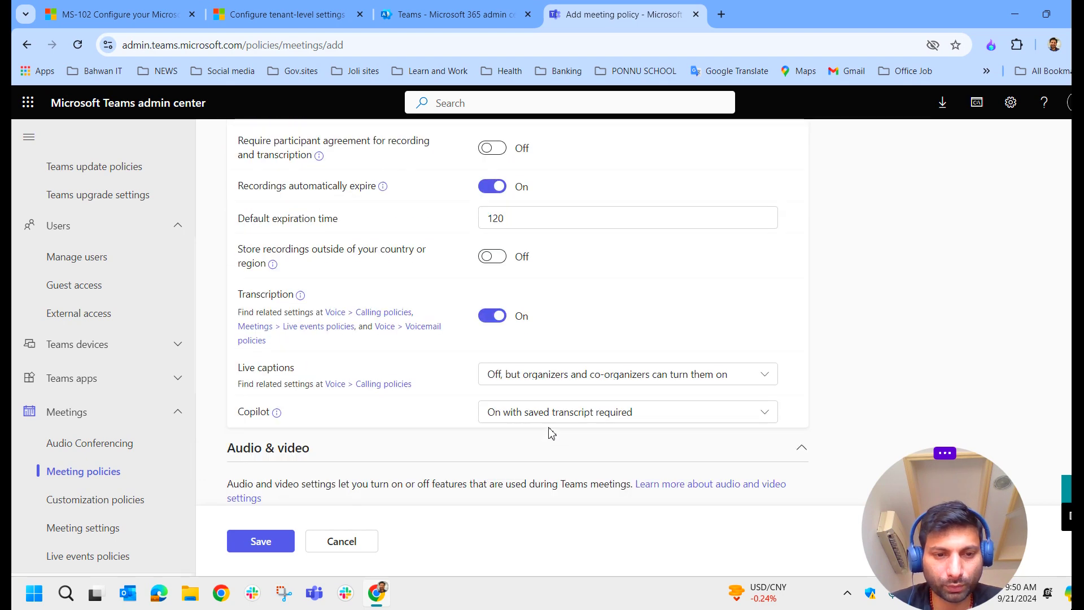
# Check the Audio & video settings, then return to the Meeting policies list without saving and look over its policies.
pyautogui.scroll(-2, 514, 323)
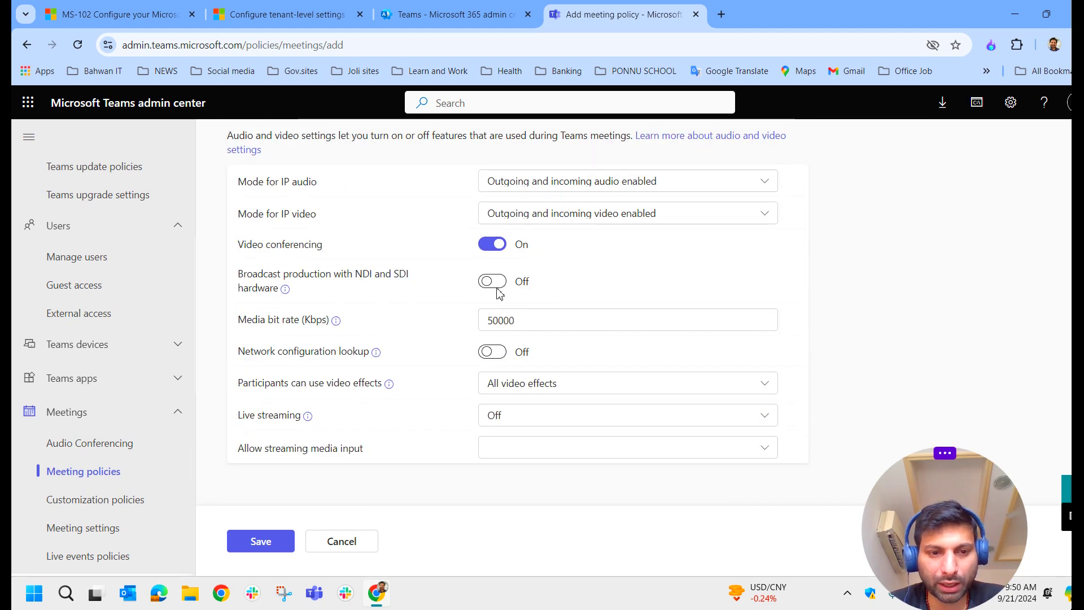
pyautogui.click(94, 479)
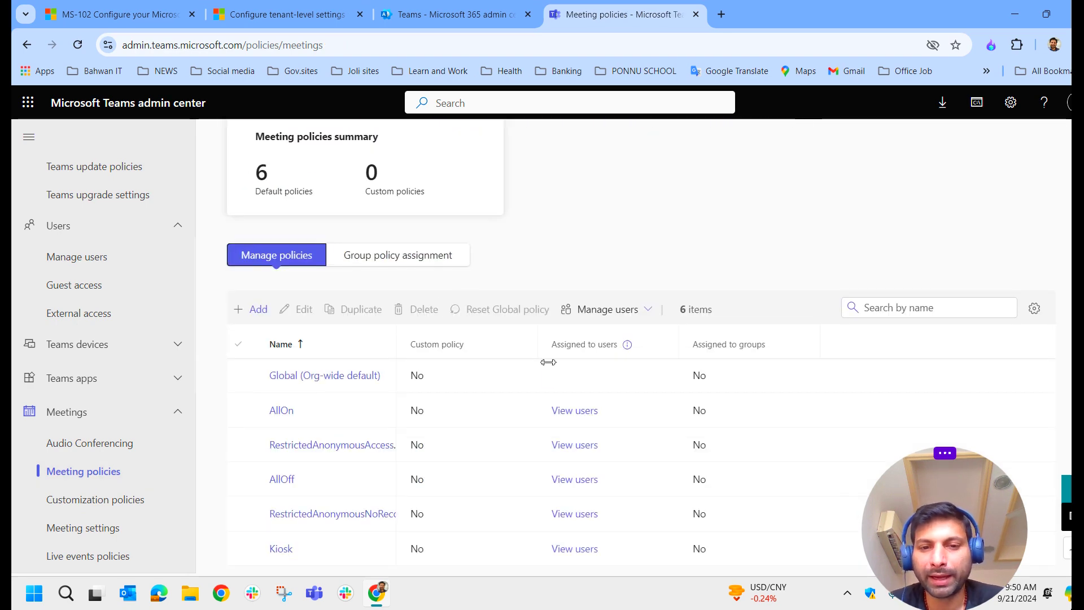
pyautogui.scroll(-1, 413, 452)
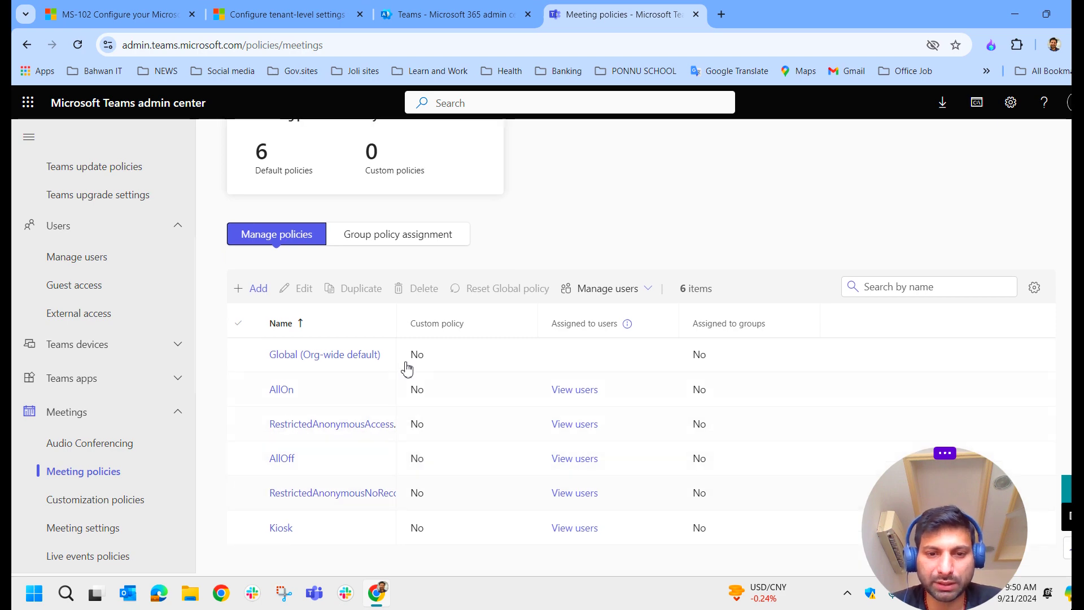
pyautogui.scroll(3, 396, 372)
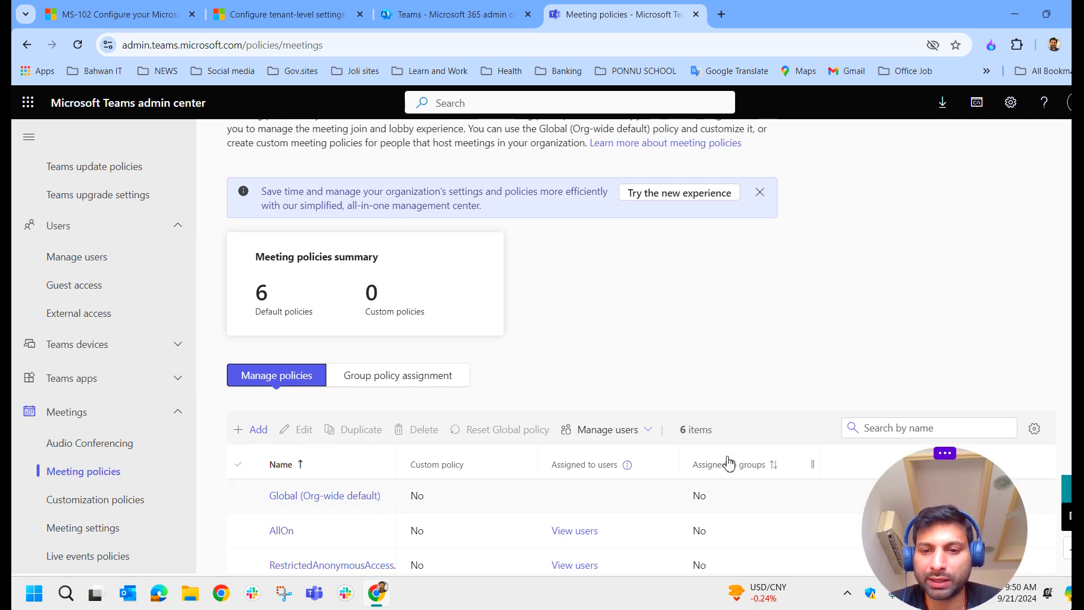
# Switch to the Microsoft Learn unit and read the Teams apps row, highlighting its name and the sentences on managing apps.
pyautogui.hotkey('ctrl', '2')
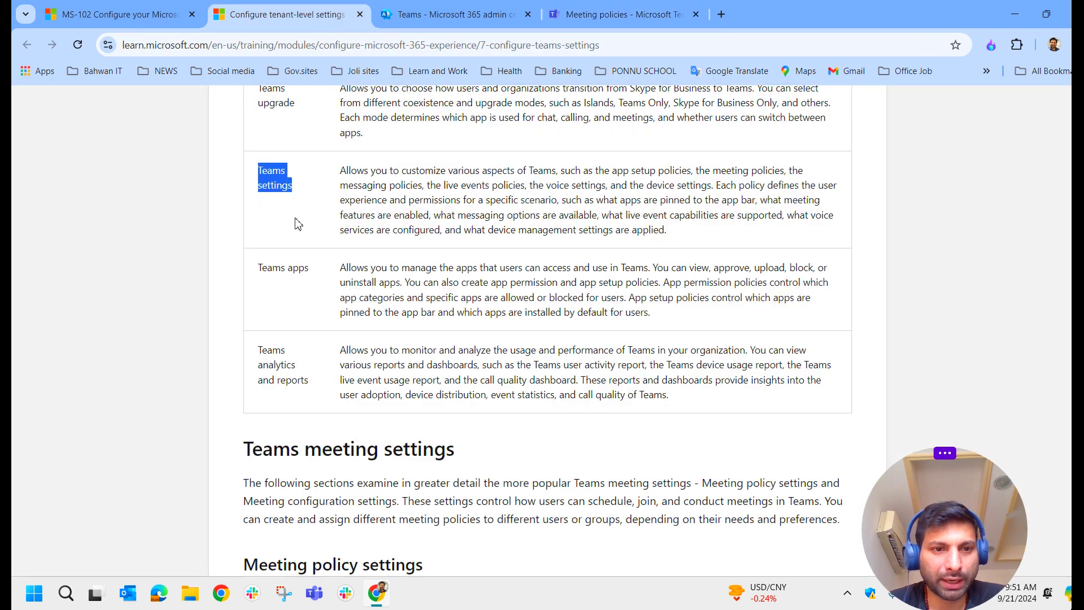
pyautogui.click(305, 181)
pyautogui.moveTo(306, 265); pyautogui.dragTo(246, 275)
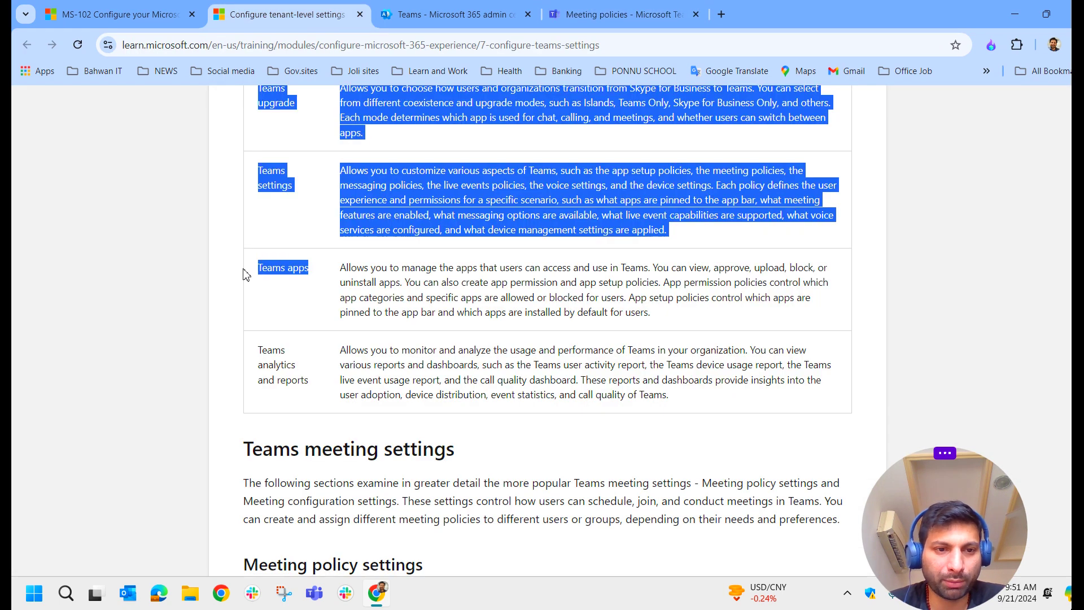
pyautogui.click(337, 300)
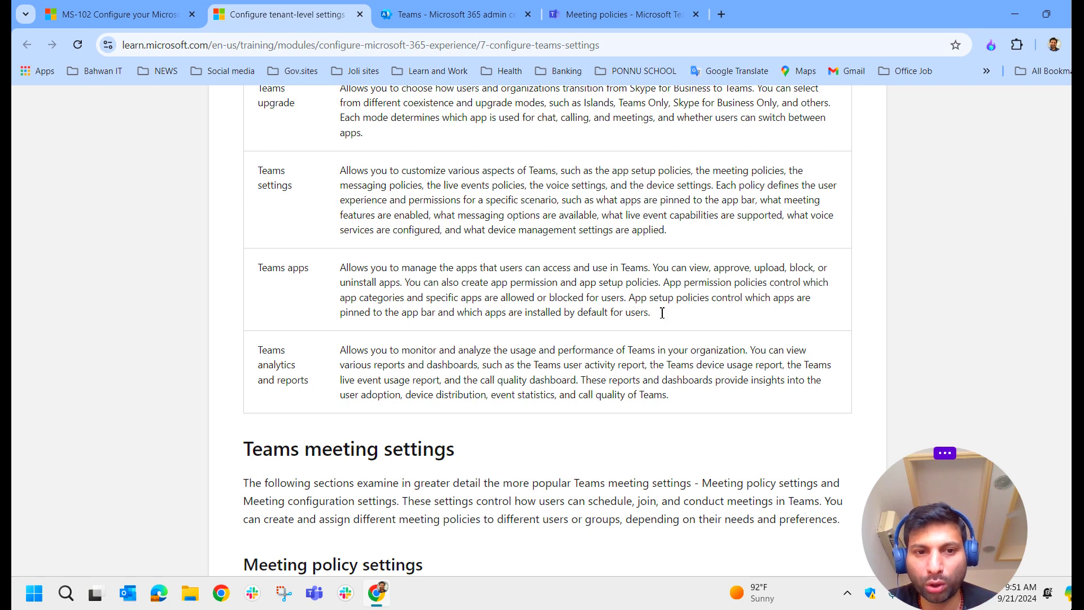
pyautogui.moveTo(403, 288); pyautogui.dragTo(337, 273)
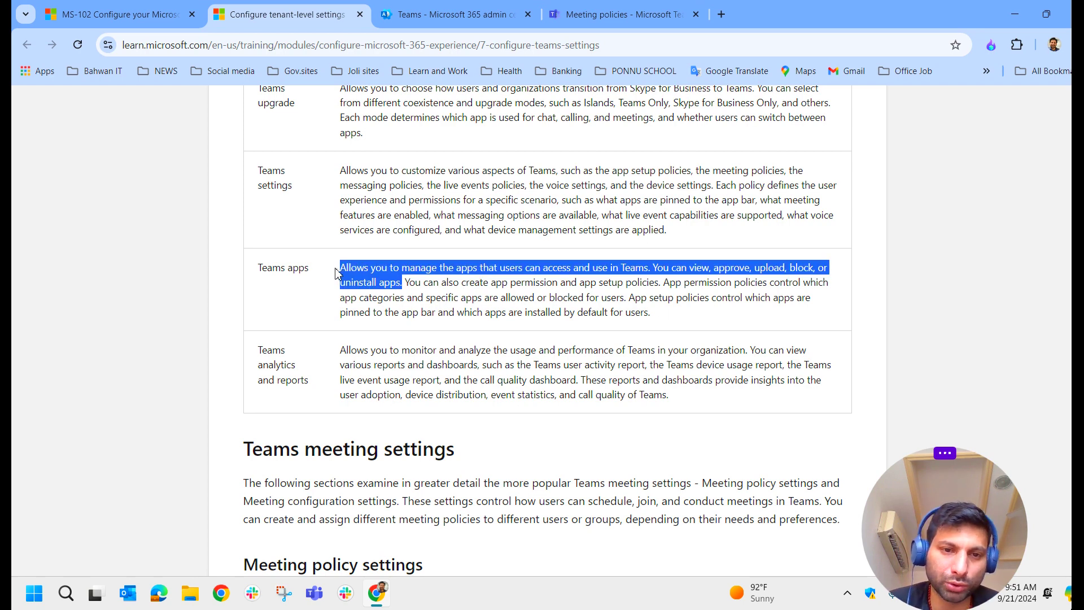
# Return to the Microsoft Teams admin center, look through its navigation sections, and briefly check the Microsoft 365 admin center home page.
pyautogui.click(438, 14)
pyautogui.click(608, 16)
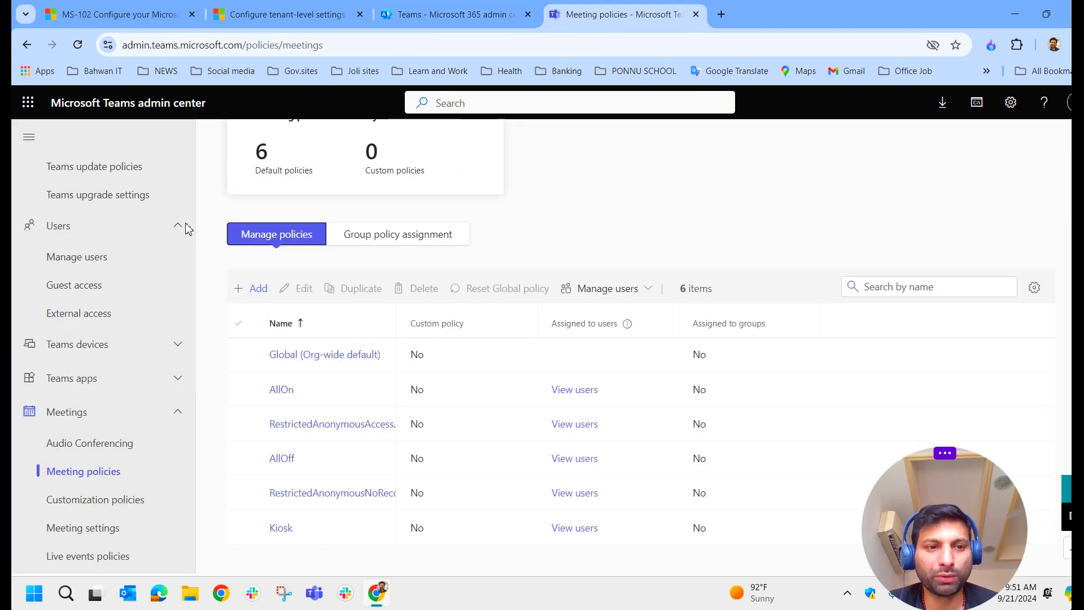
pyautogui.scroll(5, 164, 271)
pyautogui.scroll(-10, 188, 363)
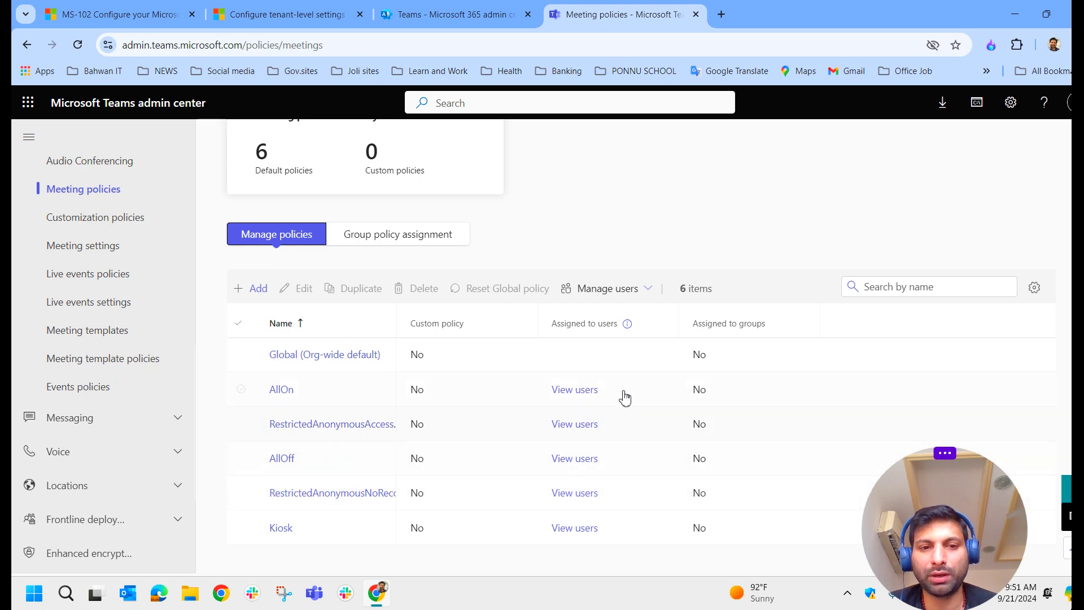
pyautogui.scroll(5, 573, 267)
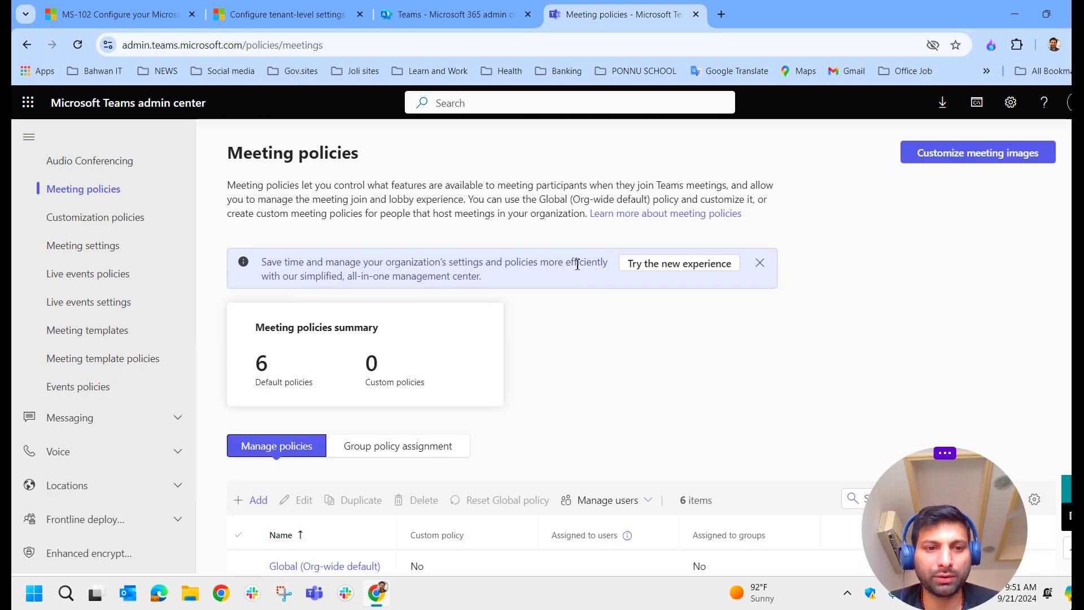
pyautogui.scroll(10, 135, 279)
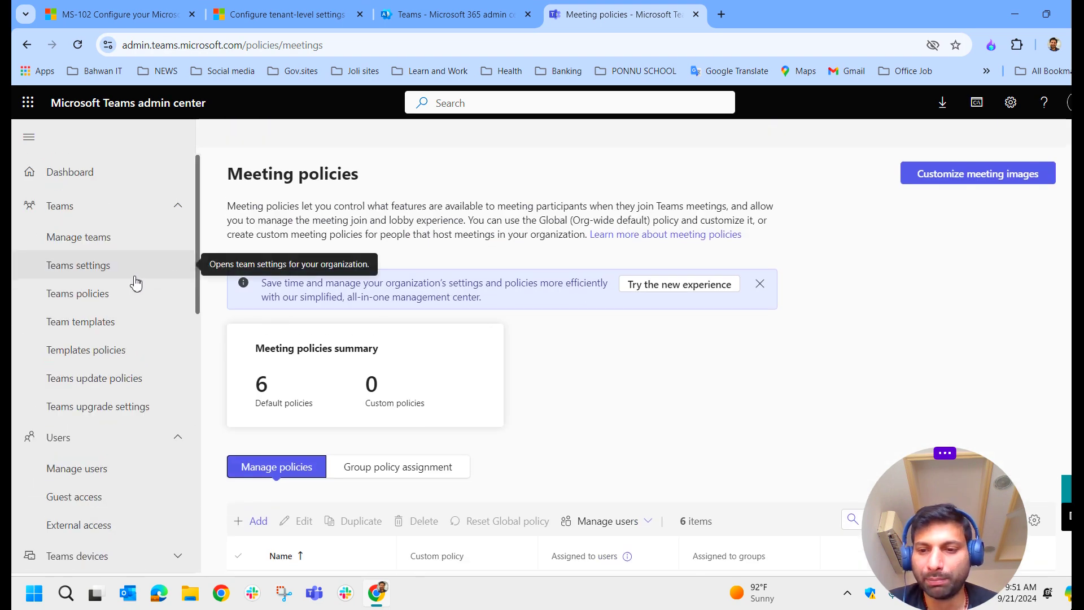
pyautogui.click(446, 9)
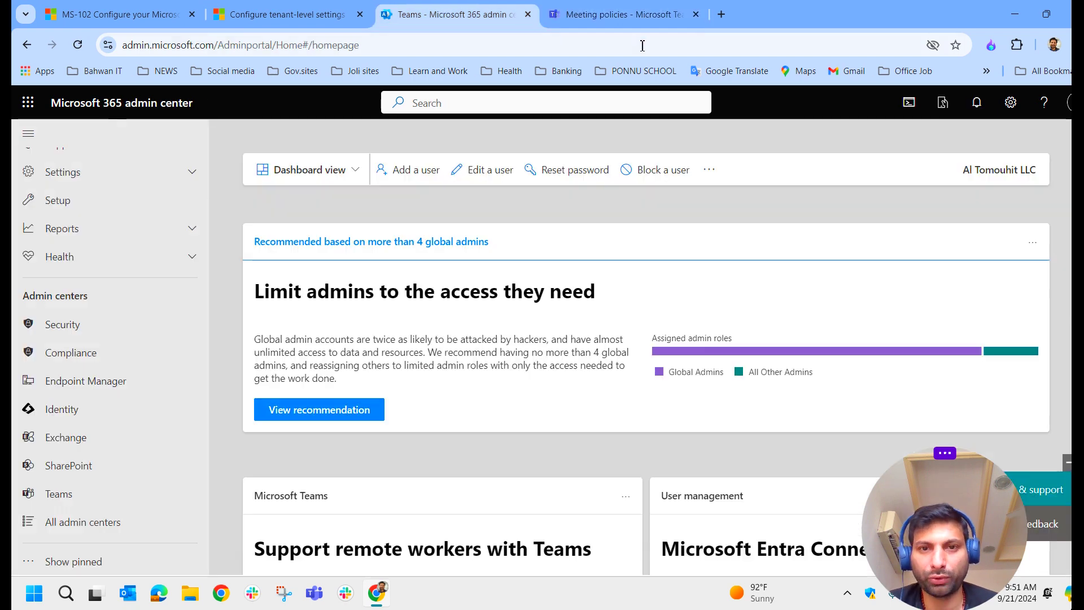
pyautogui.click(631, 22)
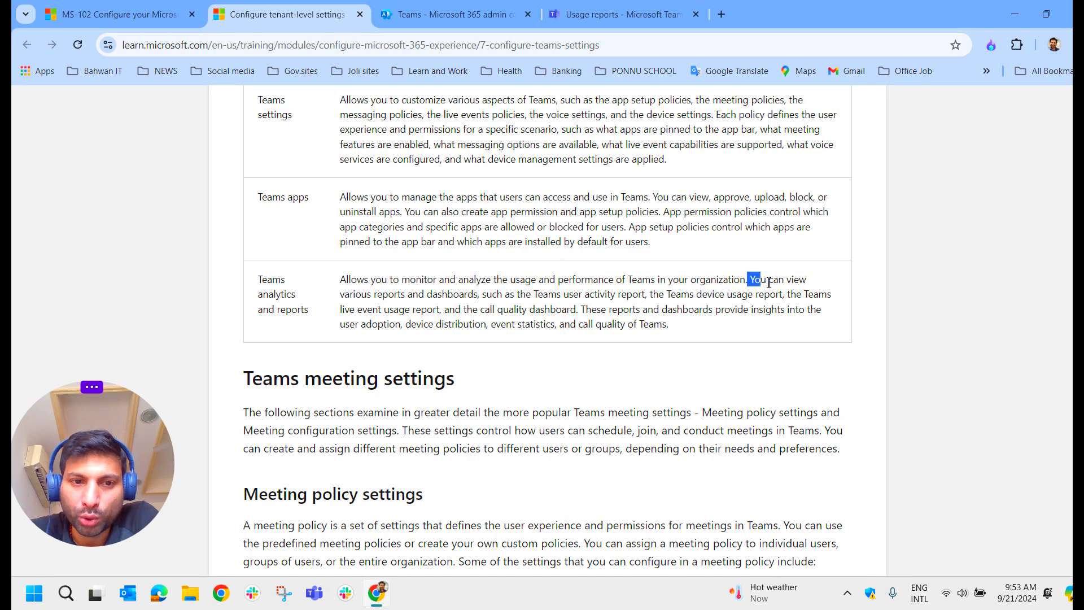
# In the Microsoft Learn unit's Teams analytics and reports row, highlight the text about user activity and device usage reports.
pyautogui.moveTo(748, 279); pyautogui.dragTo(790, 300)
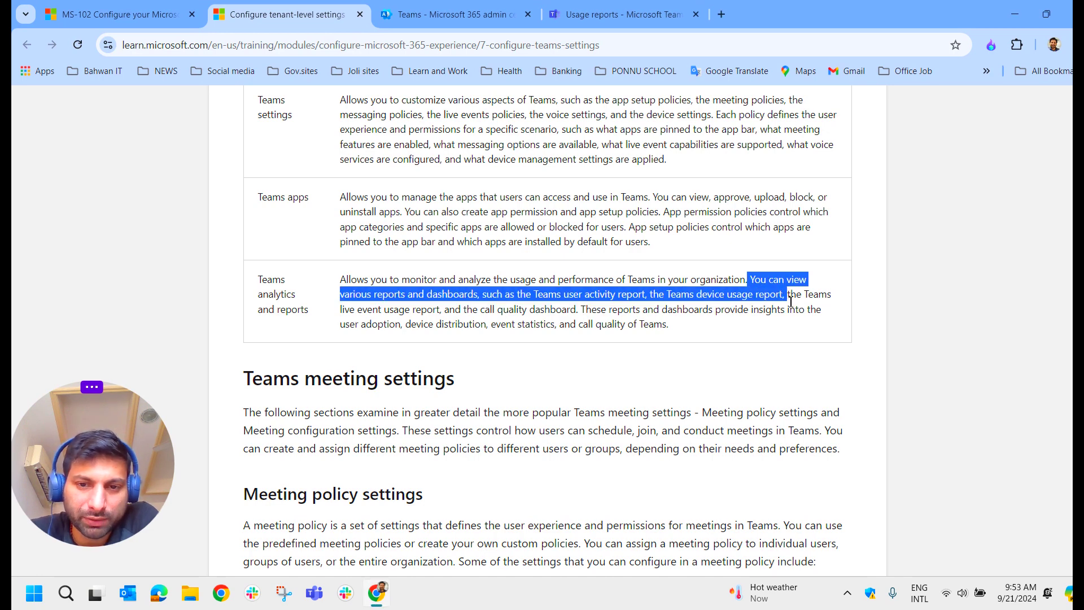
pyautogui.moveTo(790, 301); pyautogui.dragTo(791, 300)
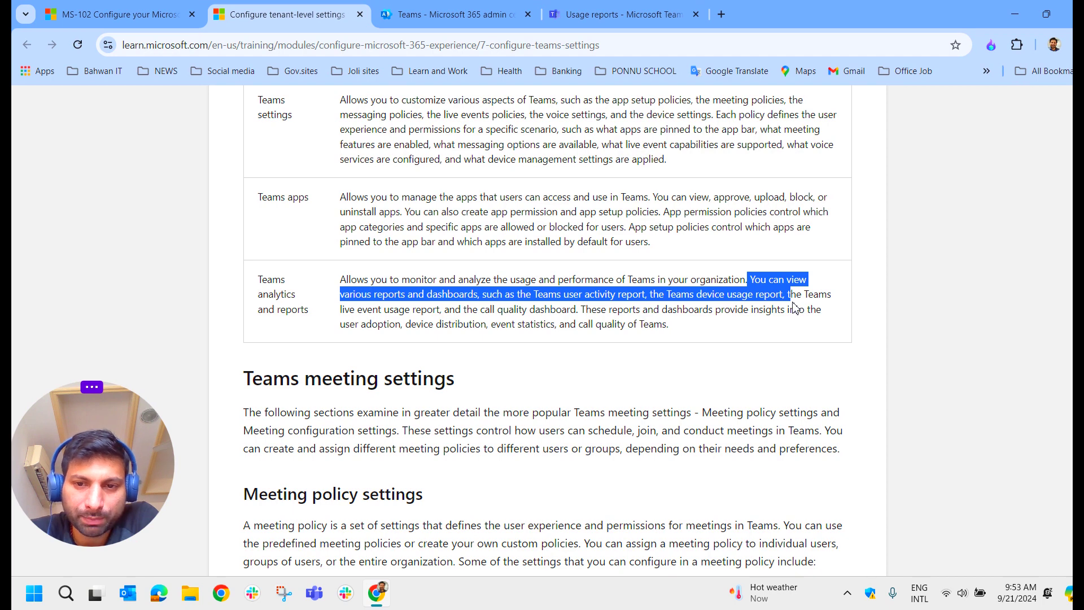
# Extend the highlight in the Teams analytics and reports row to the end of the sentence on call quality of Teams.
pyautogui.moveTo(794, 307); pyautogui.dragTo(803, 311)
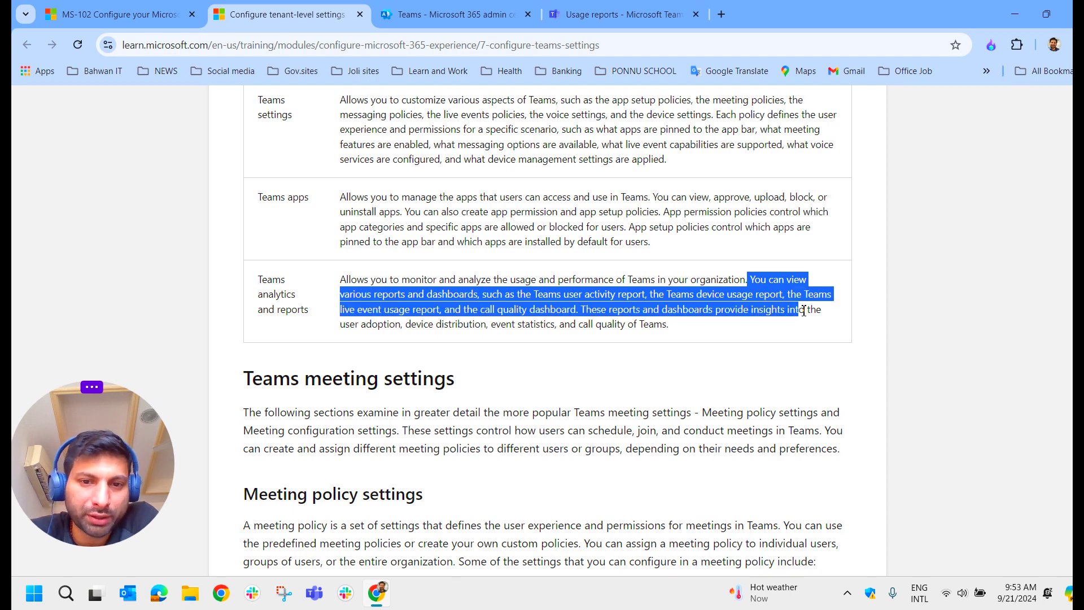
pyautogui.moveTo(803, 311); pyautogui.dragTo(810, 328)
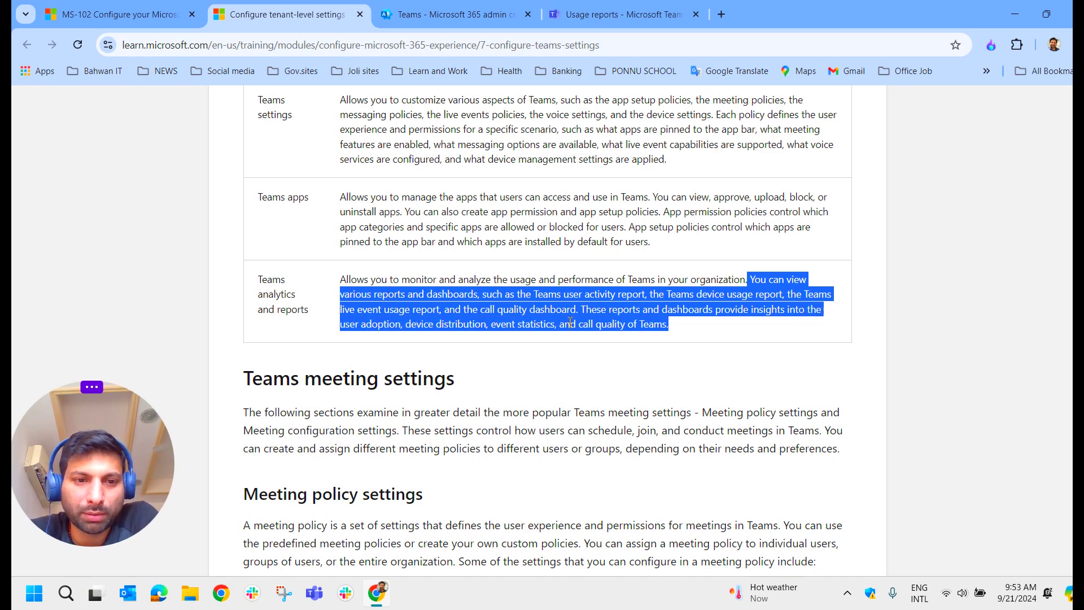
# Switch to the Usage reports page in the Microsoft Teams admin center and look through the available report types, keeping Teams usage selected.
pyautogui.click(565, 15)
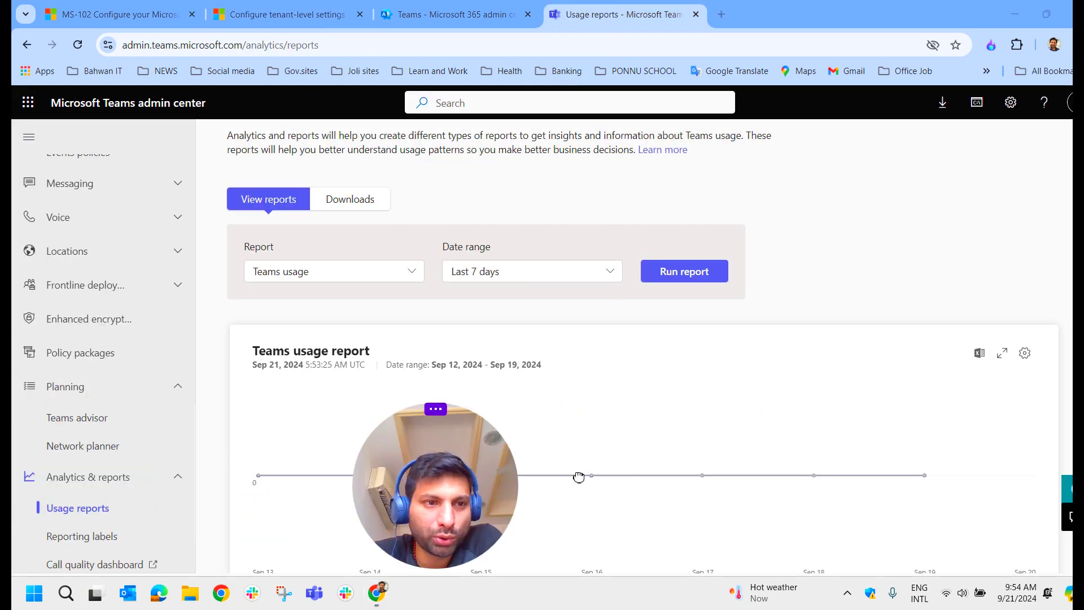
pyautogui.scroll(5, 110, 169)
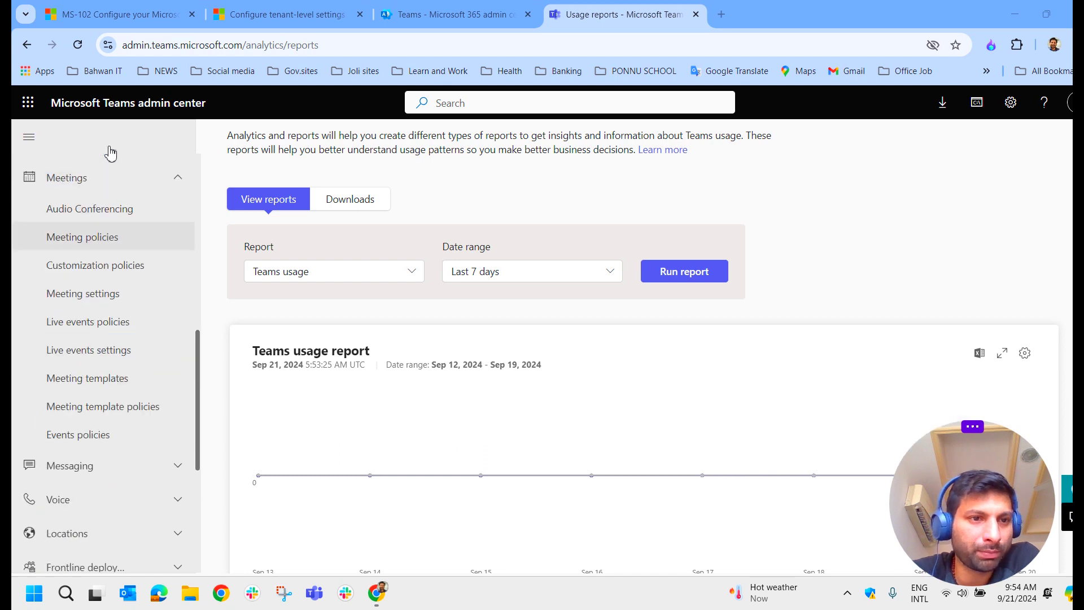
pyautogui.scroll(-6, 164, 277)
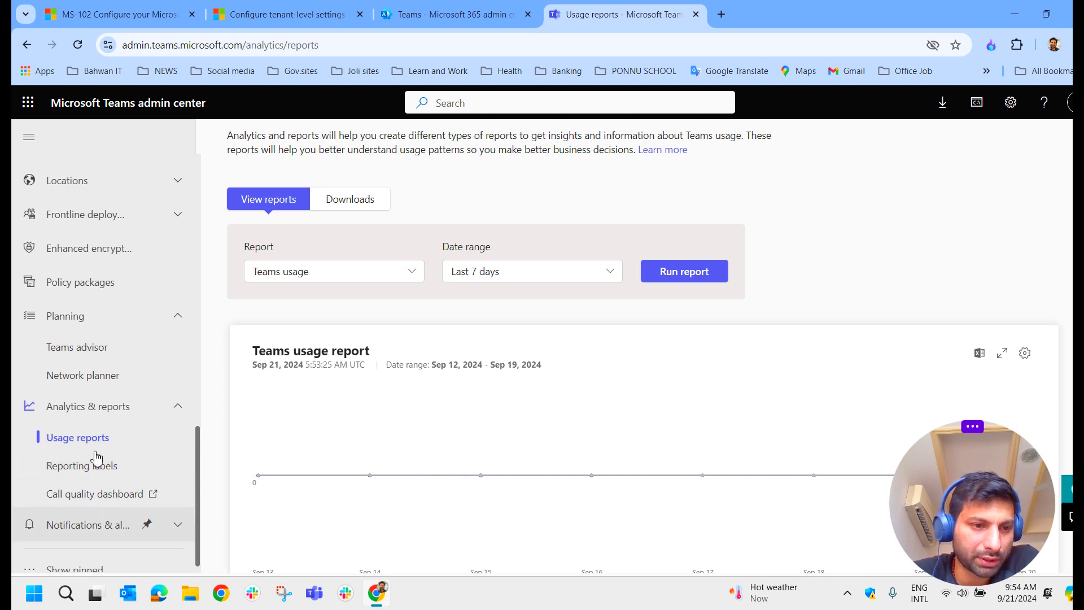
pyautogui.scroll(1, 279, 345)
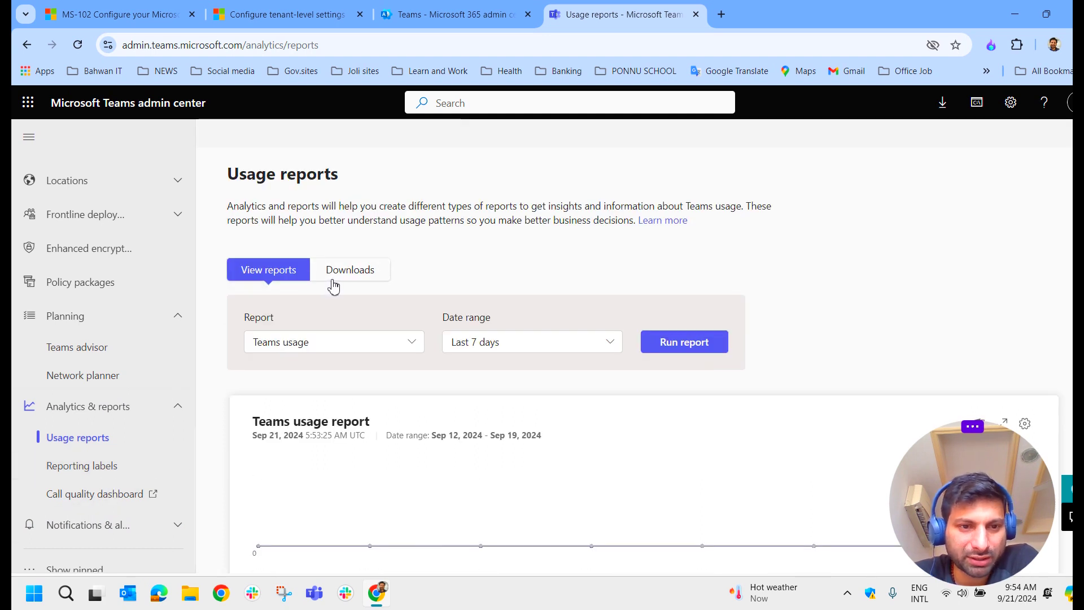
pyautogui.click(385, 351)
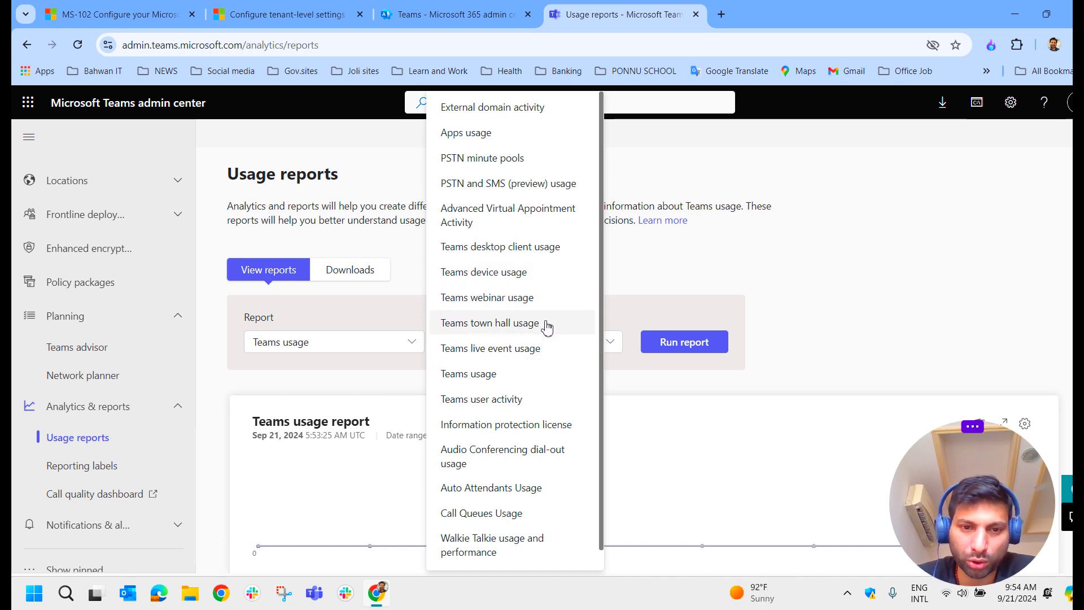
pyautogui.scroll(-1, 545, 325)
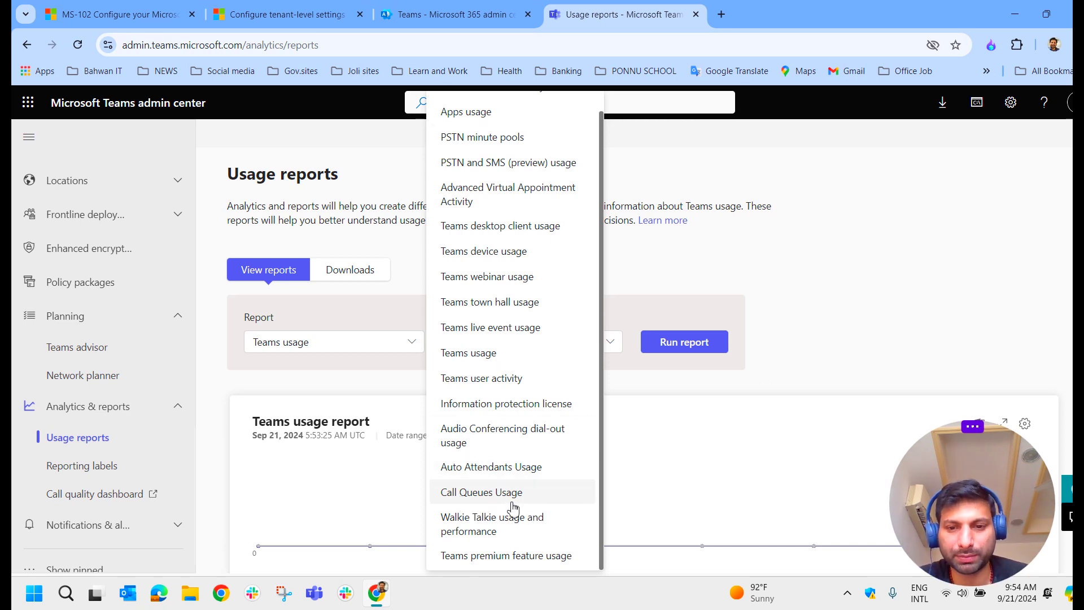
pyautogui.click(844, 261)
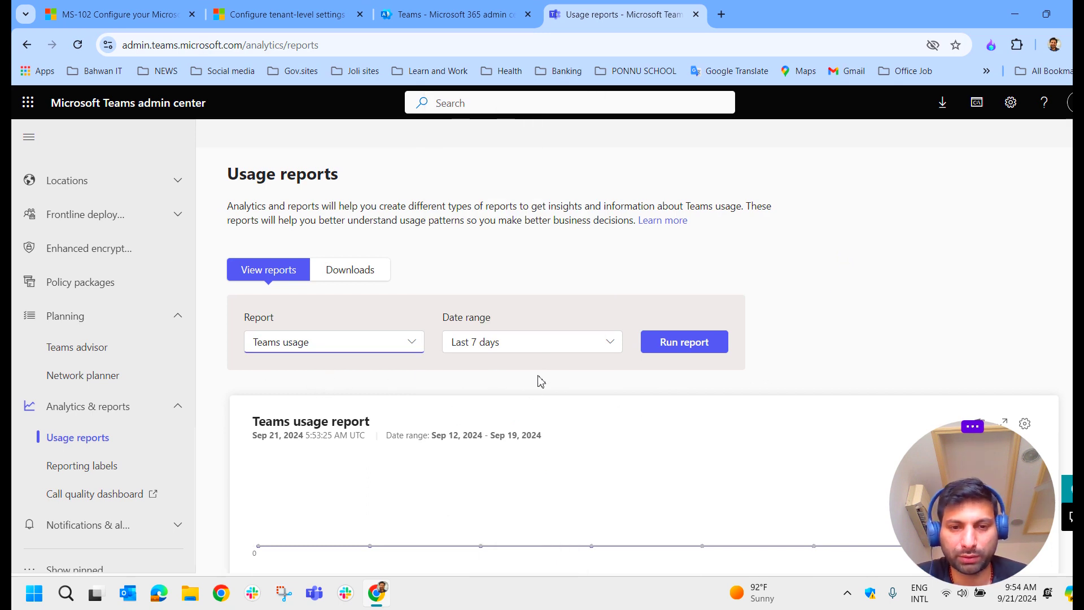
# Look over the Teams usage report's chart and activity categories for the last 7 days.
pyautogui.scroll(-3, 514, 380)
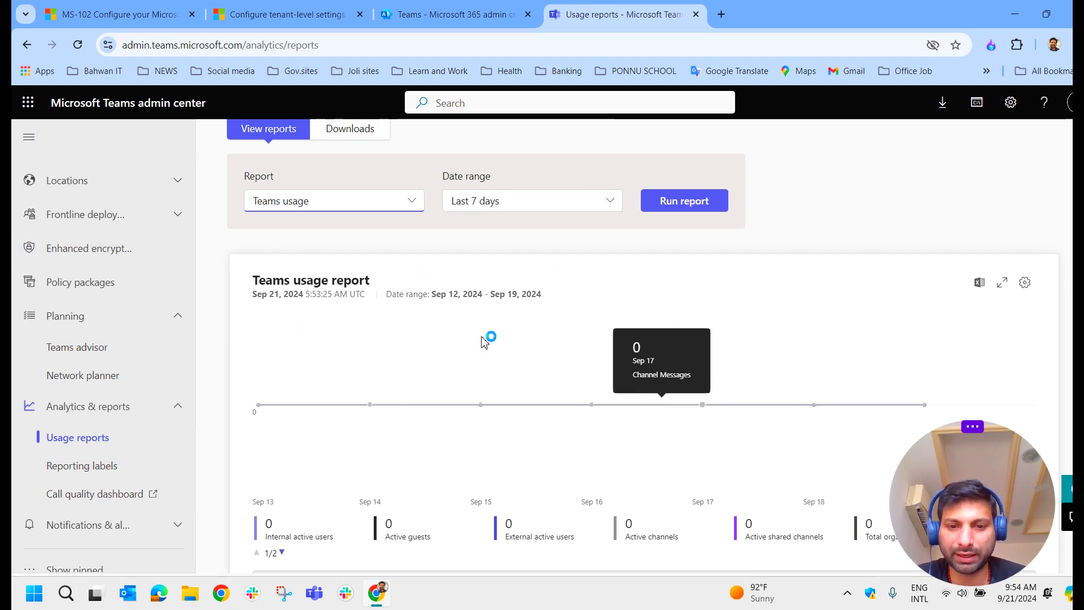
pyautogui.scroll(1, 600, 452)
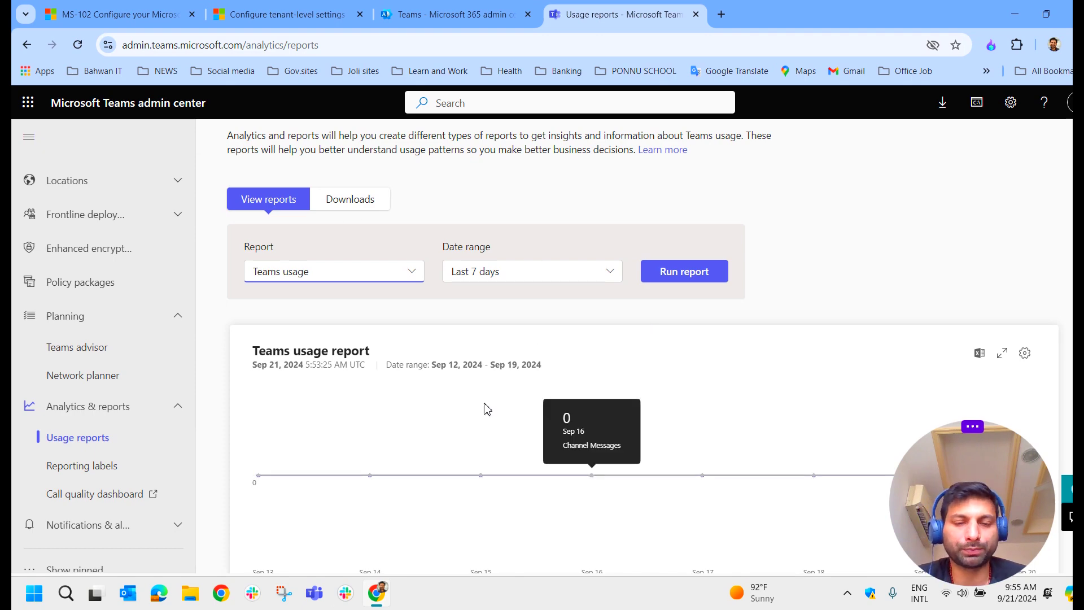
pyautogui.scroll(1, 487, 409)
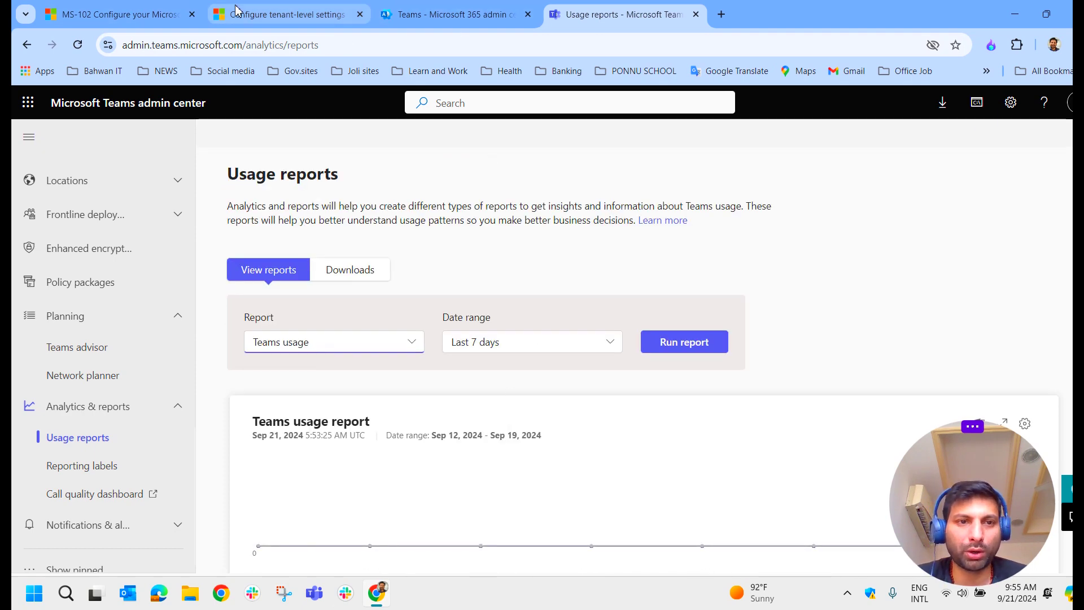
# Switch to the Microsoft Learn MS-102 learning path and review the unit list of the Configure your Microsoft 365 experience module.
pyautogui.click(119, 14)
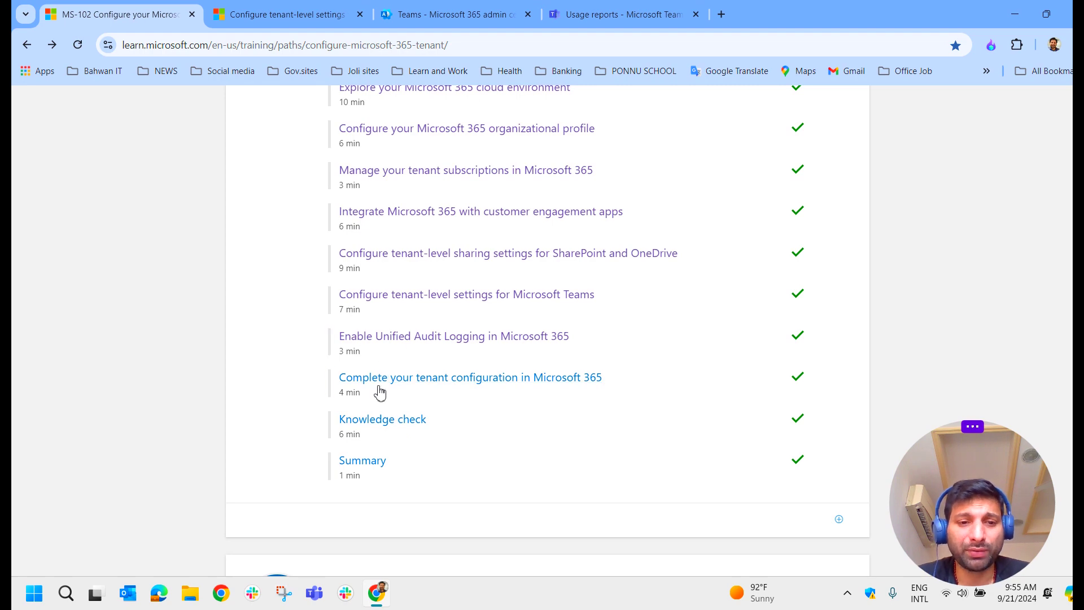
pyautogui.scroll(9, 497, 342)
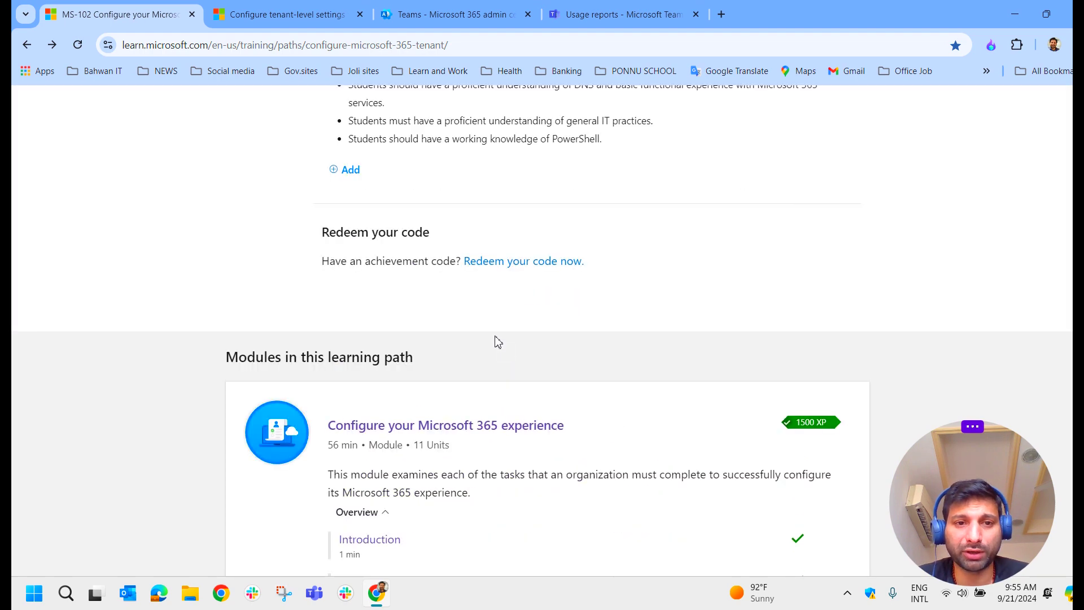
pyautogui.scroll(-9, 375, 440)
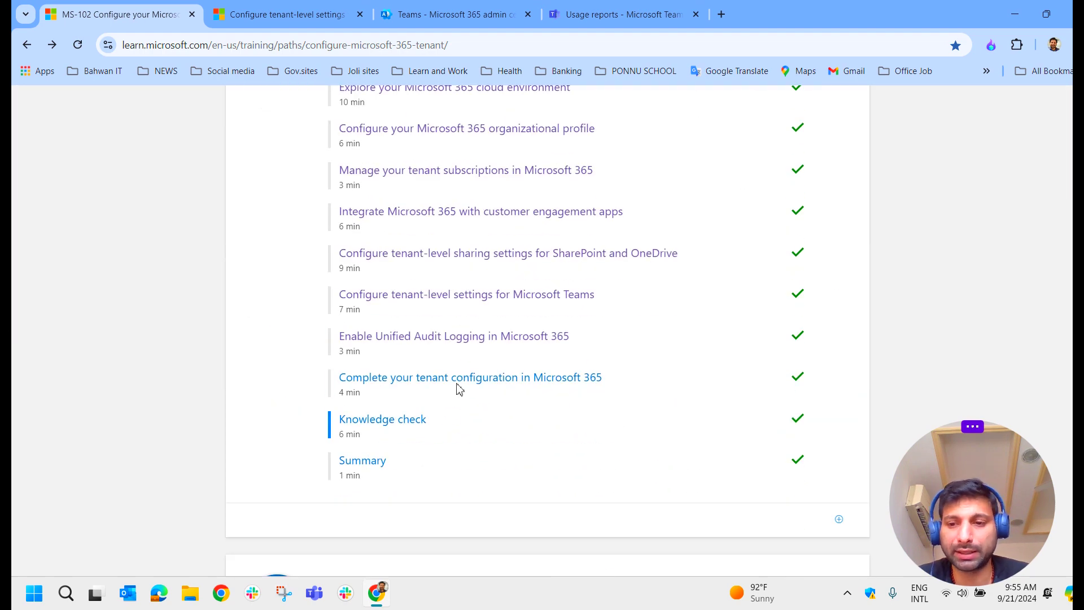